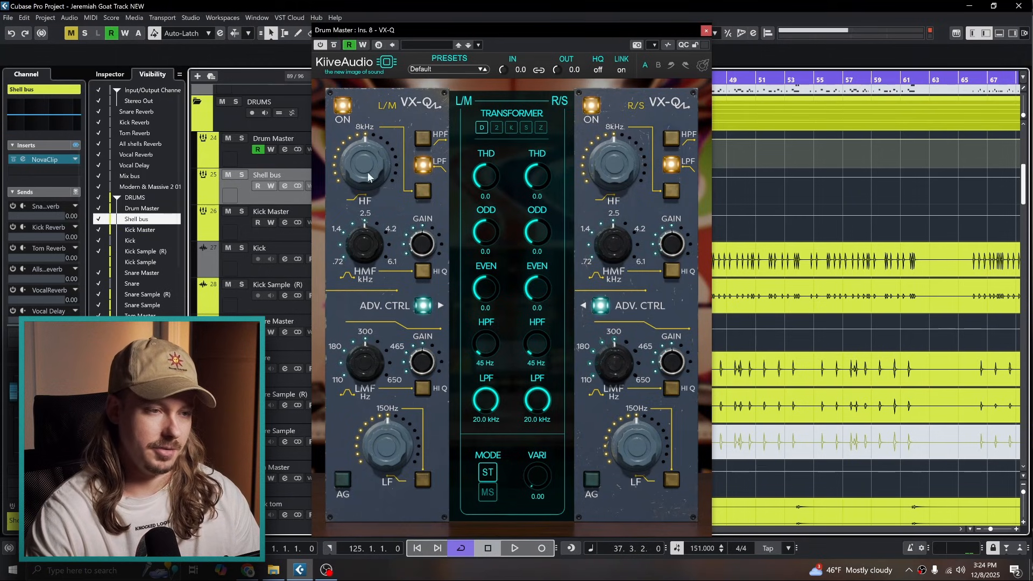
- Raise the linked HF gain to about 2.15, enable HI Q on the HMF and LMF bands, and switch LF to 60 Hz
{"action": "mouse_move", "coordinate": [367, 172]}
{"action": "left_mouse_down"}
{"action": "mouse_move", "coordinate": [373, 122]}
{"action": "mouse_move", "coordinate": [363, 170]}
{"action": "left_mouse_up"}
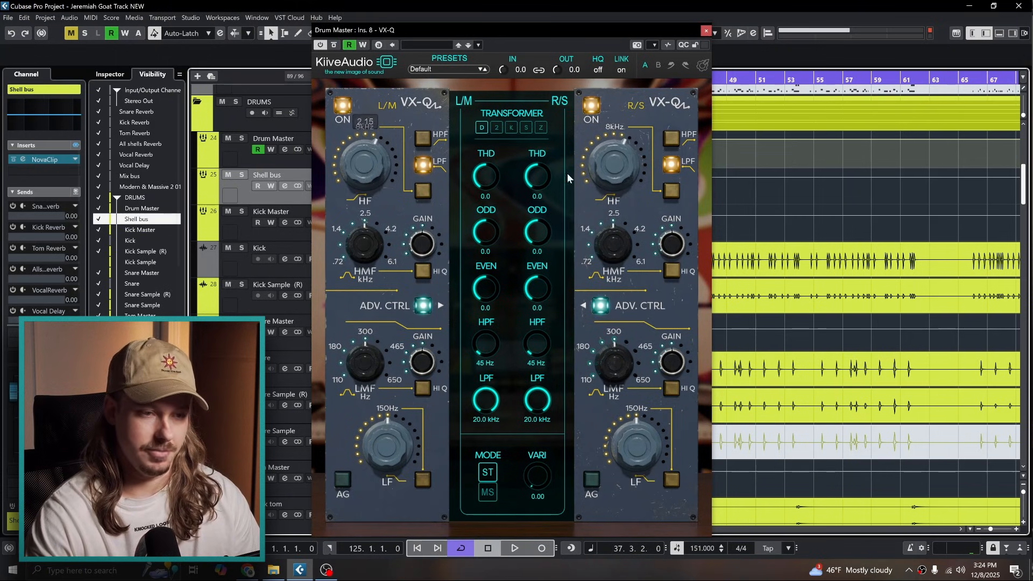
{"action": "left_click", "coordinate": [424, 270]}
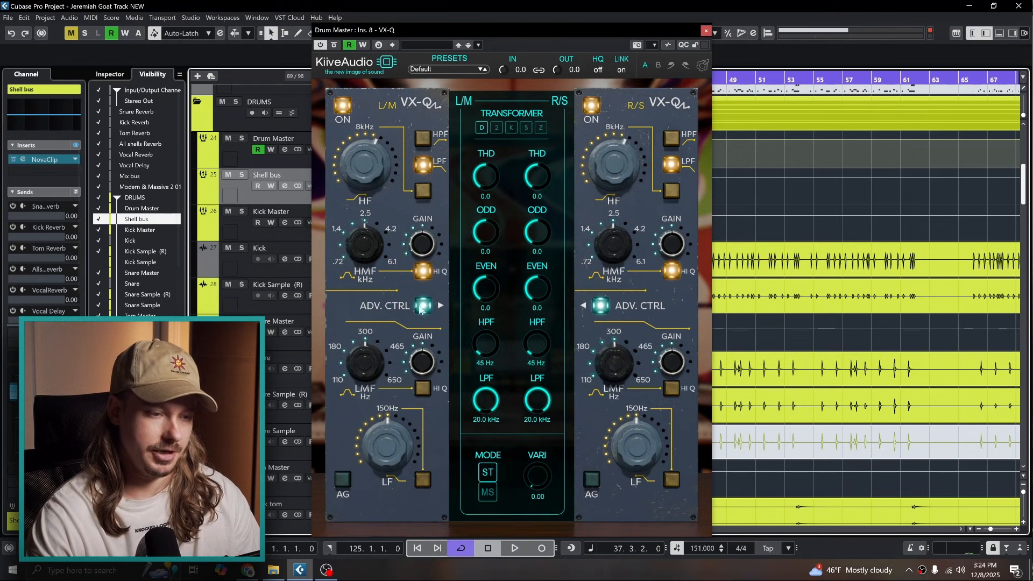
{"action": "left_click", "coordinate": [426, 390]}
{"action": "left_click", "coordinate": [421, 482]}
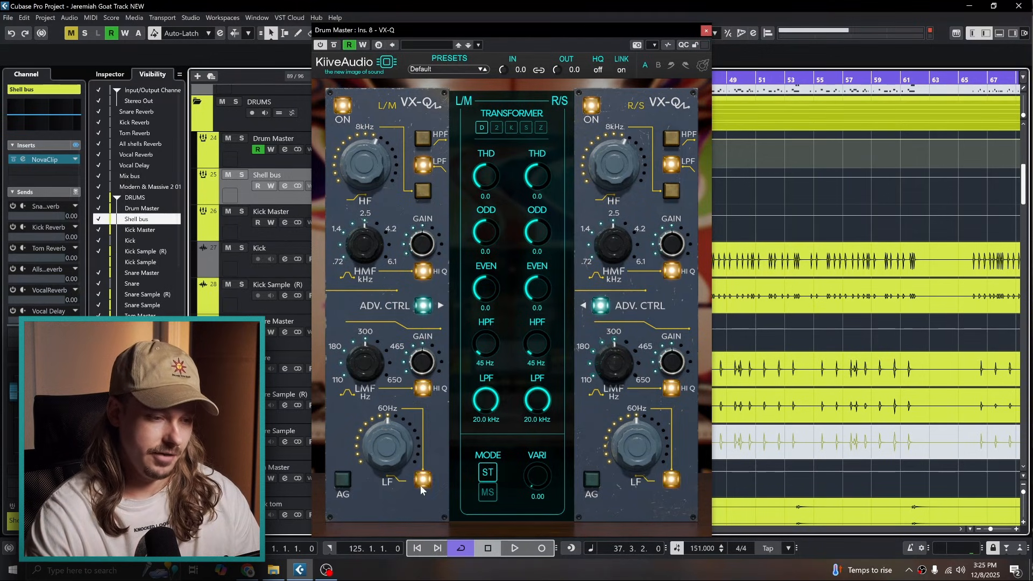
- Return the LF band to 150 Hz and switch AG on and back off
{"action": "left_click", "coordinate": [423, 479]}
{"action": "left_click", "coordinate": [343, 479]}
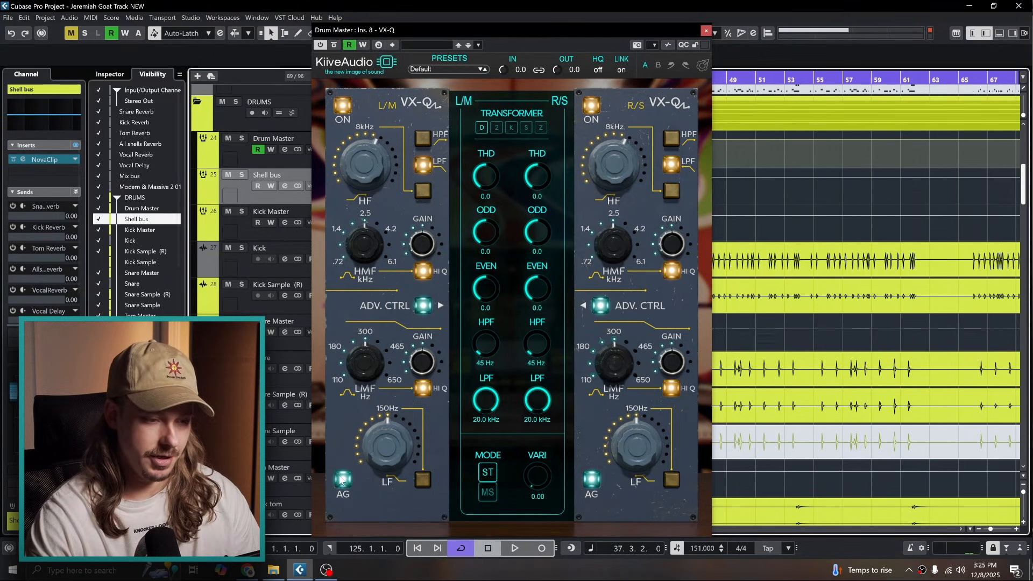
{"action": "left_click", "coordinate": [343, 480]}
- Turn off HI Q on the LMF and HMF bands, and hide and reshow the advanced controls
{"action": "left_click", "coordinate": [423, 388]}
{"action": "left_click", "coordinate": [423, 301]}
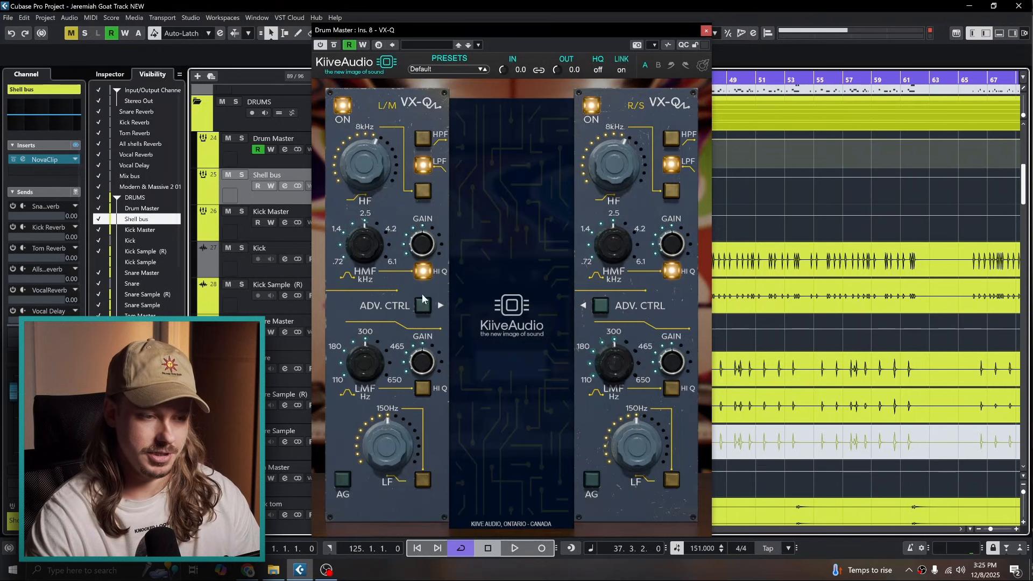
{"action": "left_click", "coordinate": [423, 272]}
{"action": "left_click", "coordinate": [440, 305]}
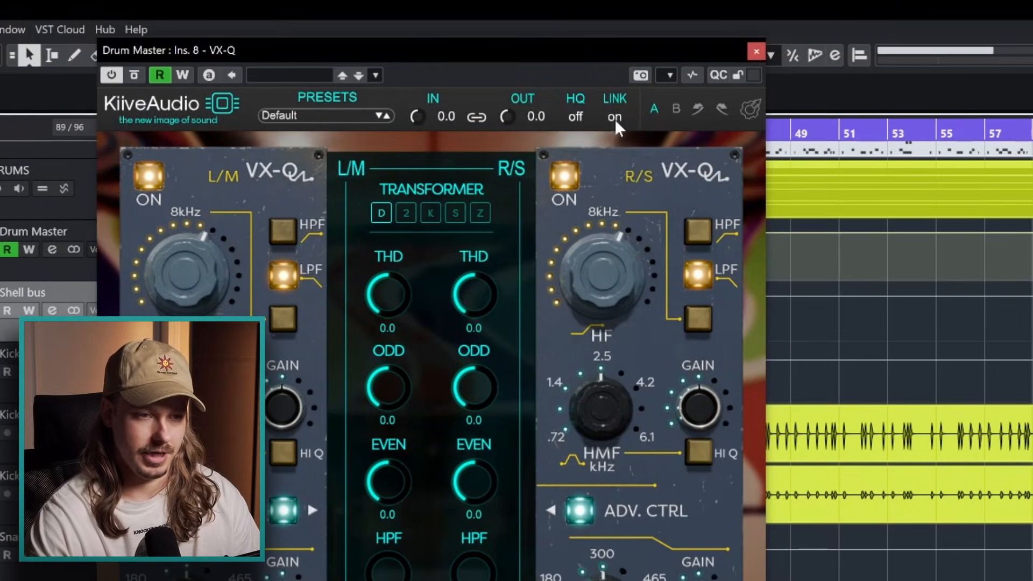
- Turn off channel linking and adjust the HF gain separately on each channel, with R/S at about 2.94
{"action": "left_click", "coordinate": [614, 117]}
{"action": "left_click_drag", "start_coordinate": [360, 210], "coordinate": [359, 259]}
{"action": "mouse_move", "coordinate": [724, 227]}
{"action": "left_mouse_down"}
{"action": "mouse_move", "coordinate": [722, 200]}
{"action": "mouse_move", "coordinate": [715, 211]}
{"action": "left_mouse_up"}
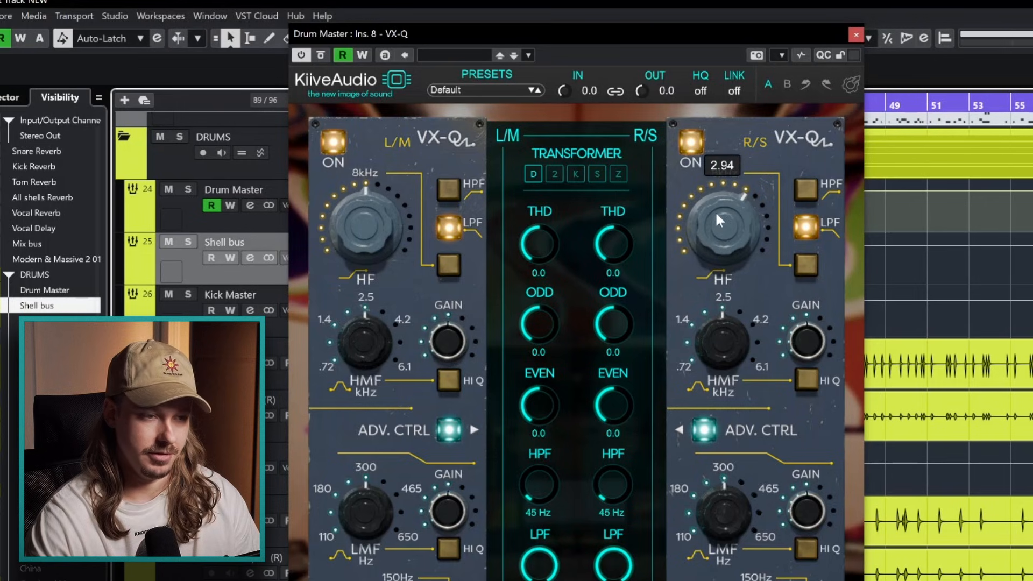
{"action": "left_click_drag", "start_coordinate": [347, 217], "coordinate": [357, 182]}
- Relink the two channels and switch the processing mode to MS
{"action": "left_click", "coordinate": [735, 89]}
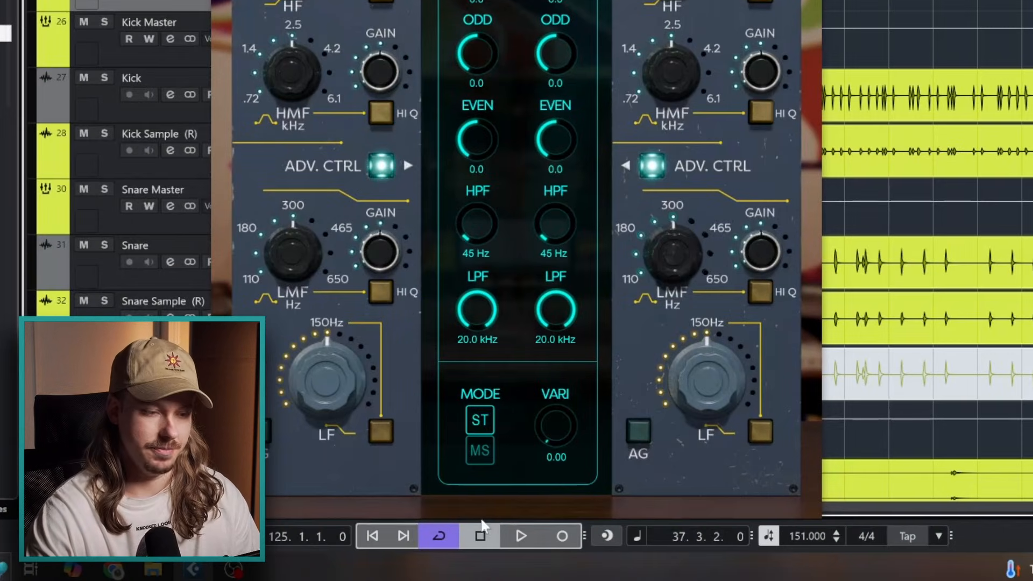
{"action": "left_click", "coordinate": [481, 452]}
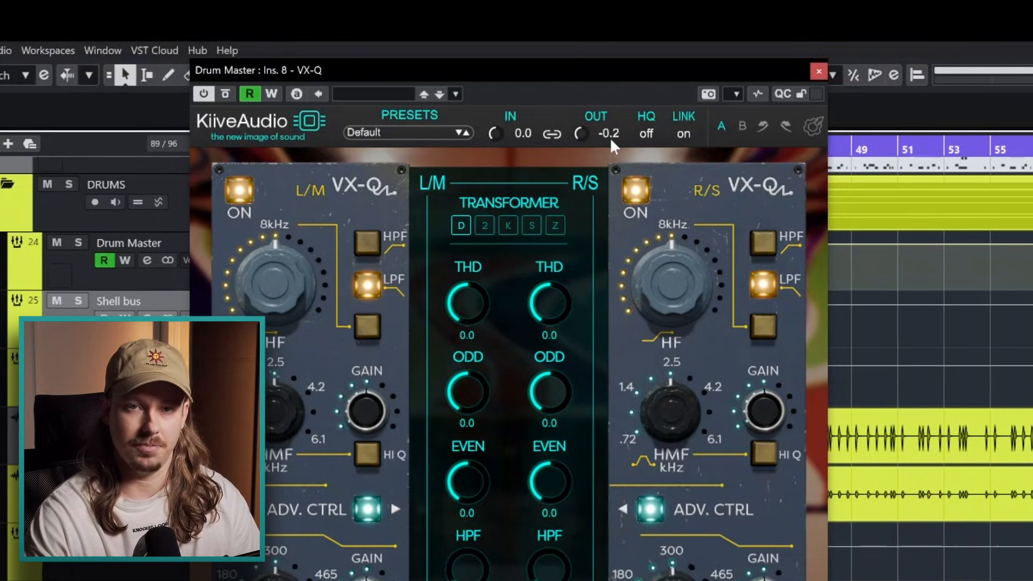
- Try raising the output gain to 19.3 and the linked input gain to 7.3, resetting each to 0.0
{"action": "left_click_drag", "start_coordinate": [633, 131], "coordinate": [595, 21]}
{"action": "left_click_drag", "start_coordinate": [590, 132], "coordinate": [550, 117]}
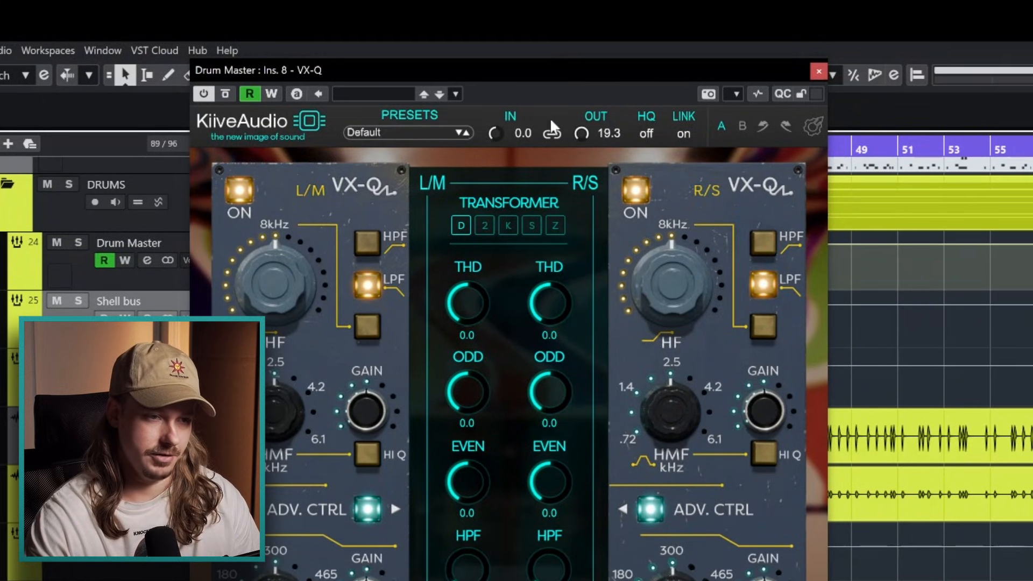
{"action": "double_click", "coordinate": [584, 133]}
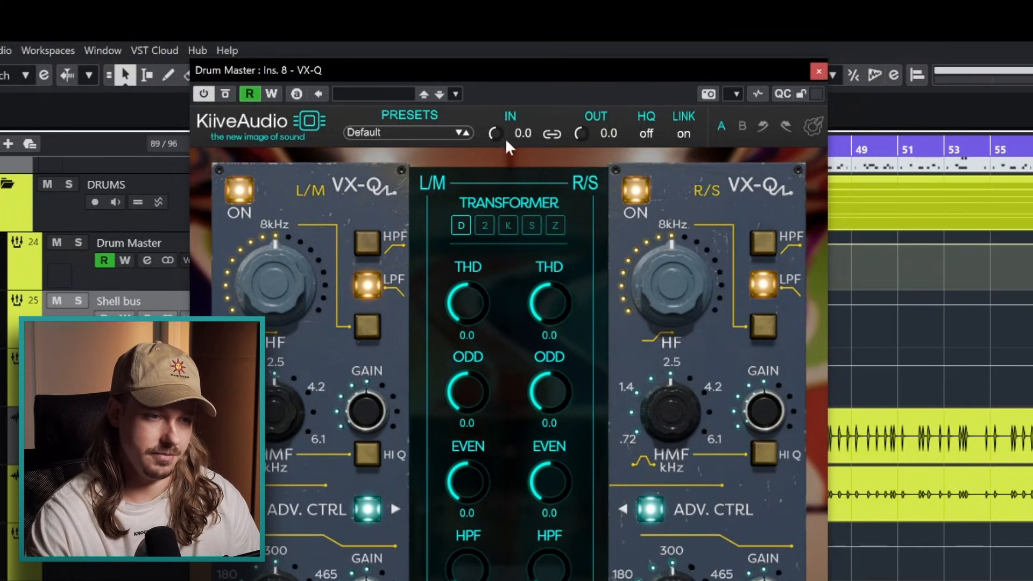
{"action": "left_click_drag", "start_coordinate": [497, 136], "coordinate": [508, 71]}
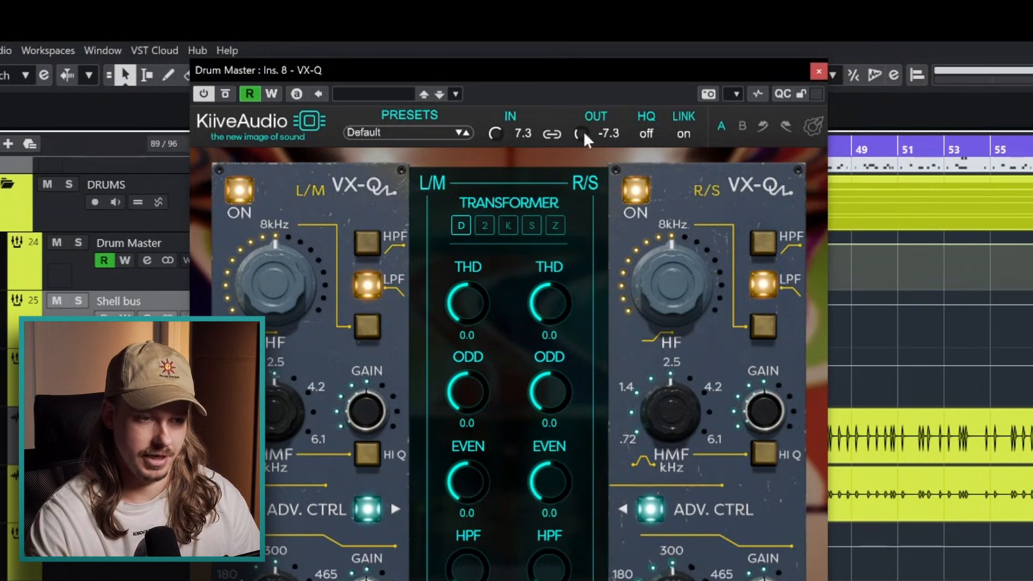
{"action": "double_click", "coordinate": [492, 132]}
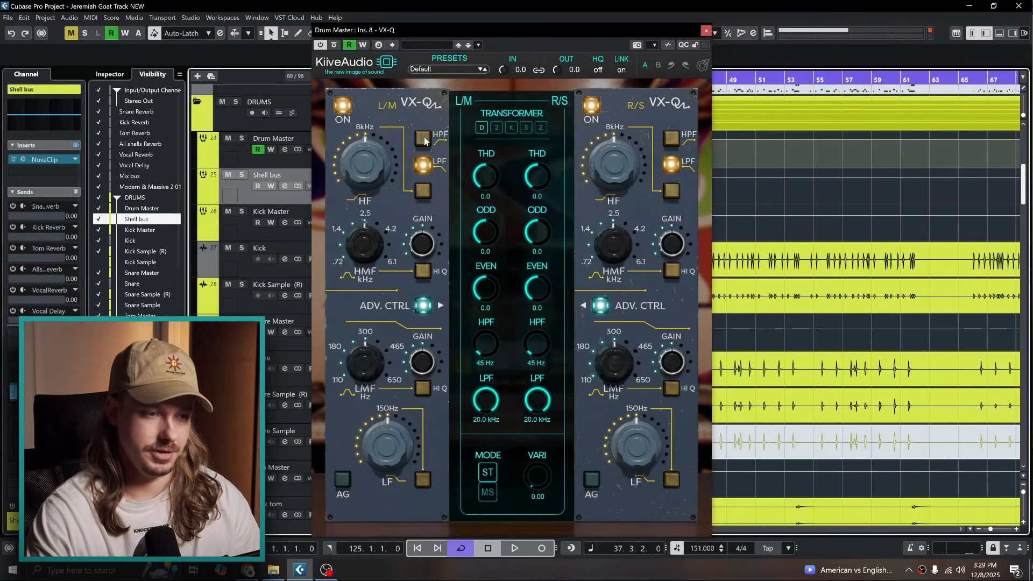
- Enable the HPF and LPF filters, set the HPF cutoff to 89 Hz, and sweep the LPF cutoff
{"action": "left_click", "coordinate": [425, 140]}
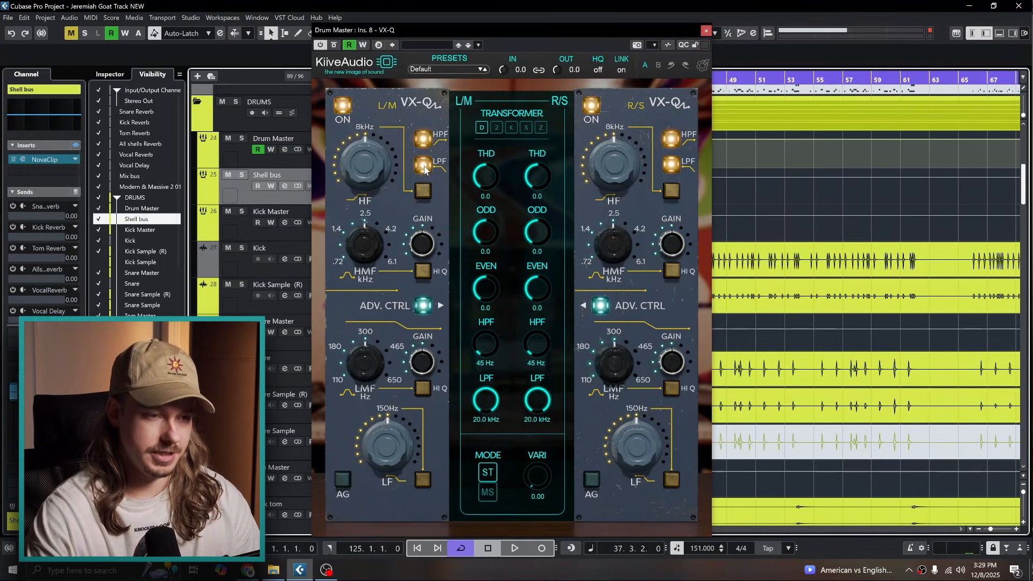
{"action": "left_click", "coordinate": [426, 165]}
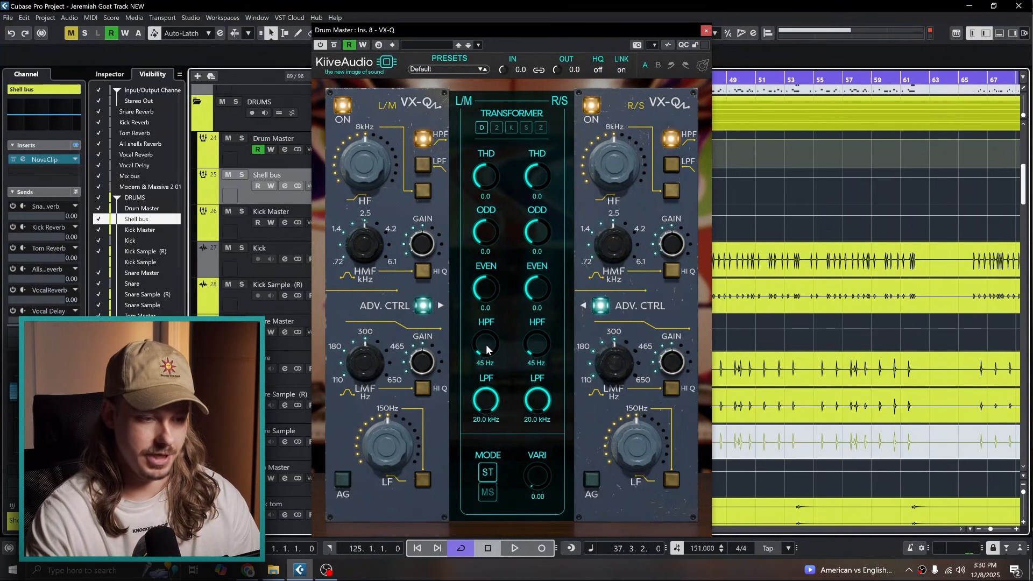
{"action": "left_click_drag", "start_coordinate": [488, 349], "coordinate": [458, 251]}
{"action": "left_click", "coordinate": [425, 170]}
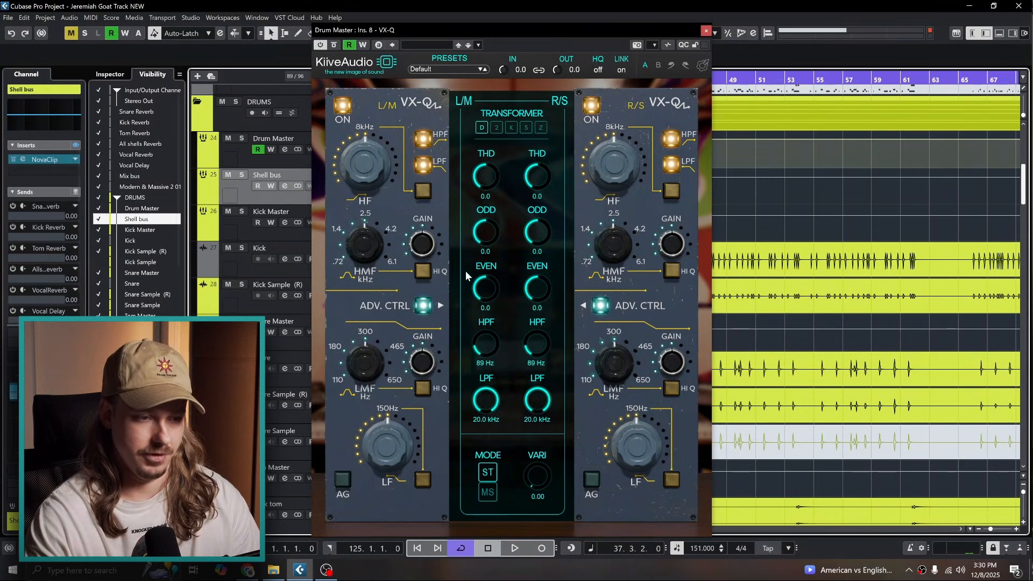
{"action": "left_click_drag", "start_coordinate": [483, 404], "coordinate": [460, 248]}
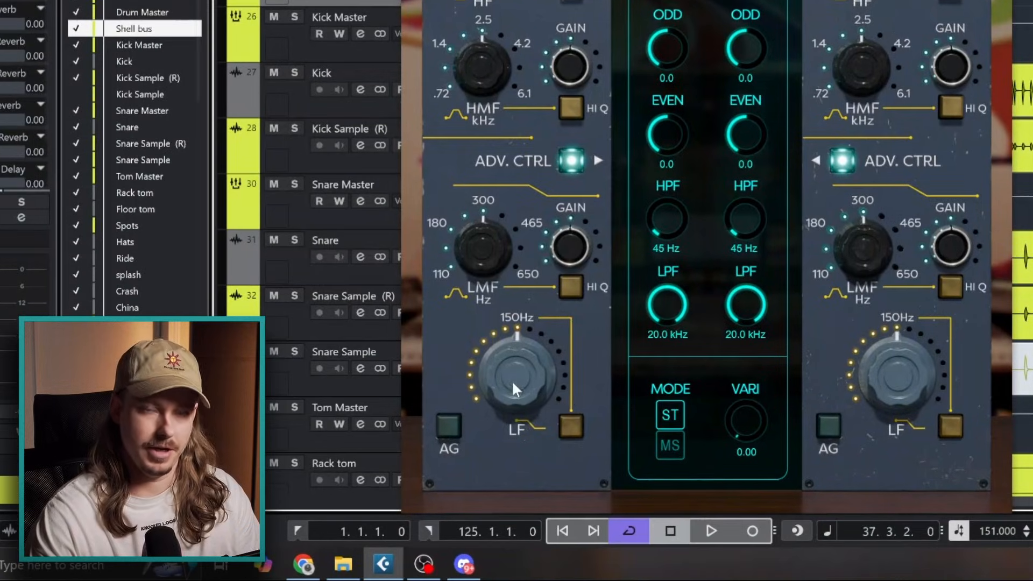
- Toggle the LF band frequency between 60 Hz and 150 Hz, ending at 150 Hz
{"action": "left_click", "coordinate": [566, 429]}
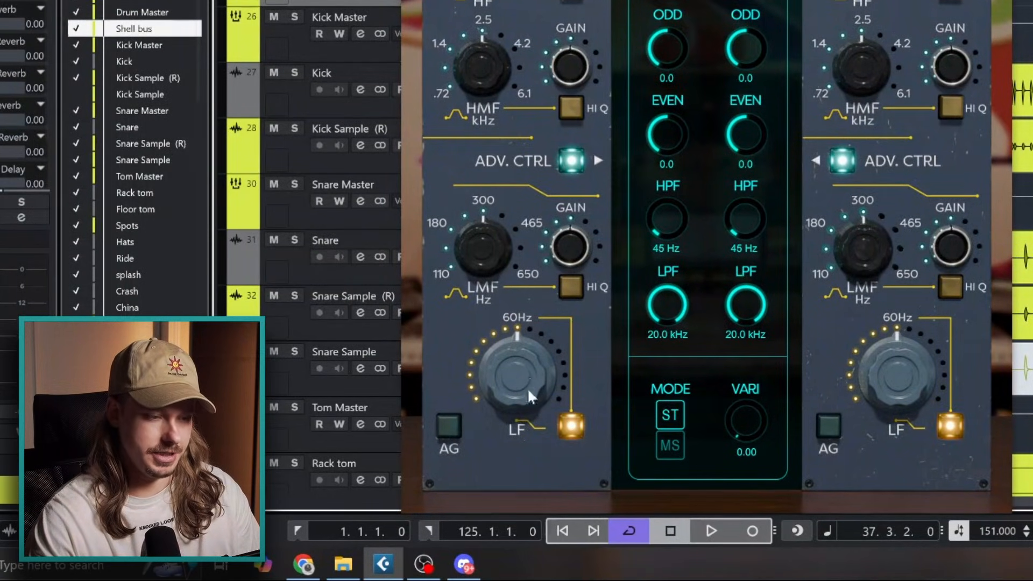
{"action": "left_click", "coordinate": [574, 434]}
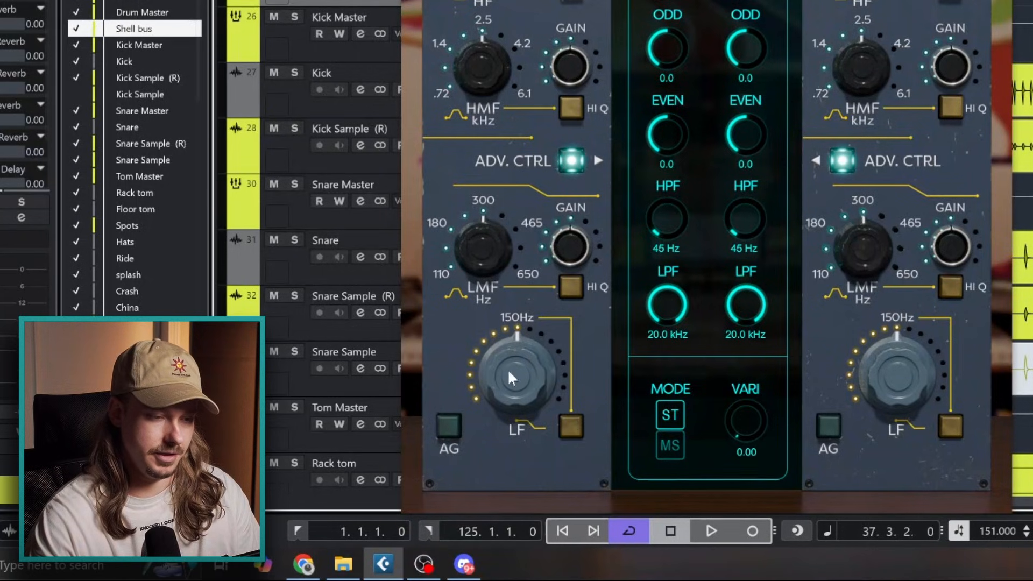
{"action": "left_click", "coordinate": [573, 434]}
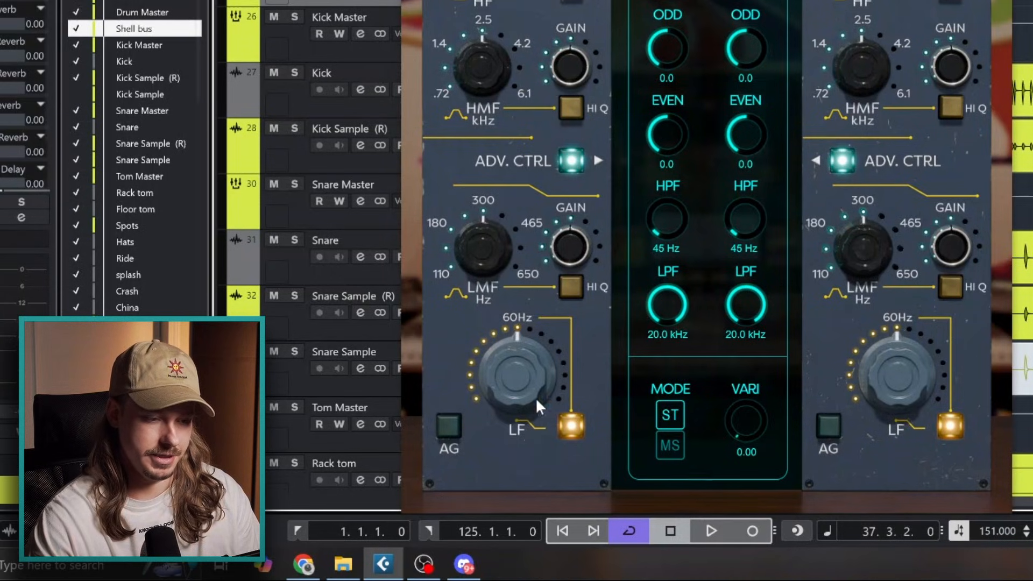
{"action": "left_click", "coordinate": [565, 436]}
{"action": "left_click", "coordinate": [566, 437]}
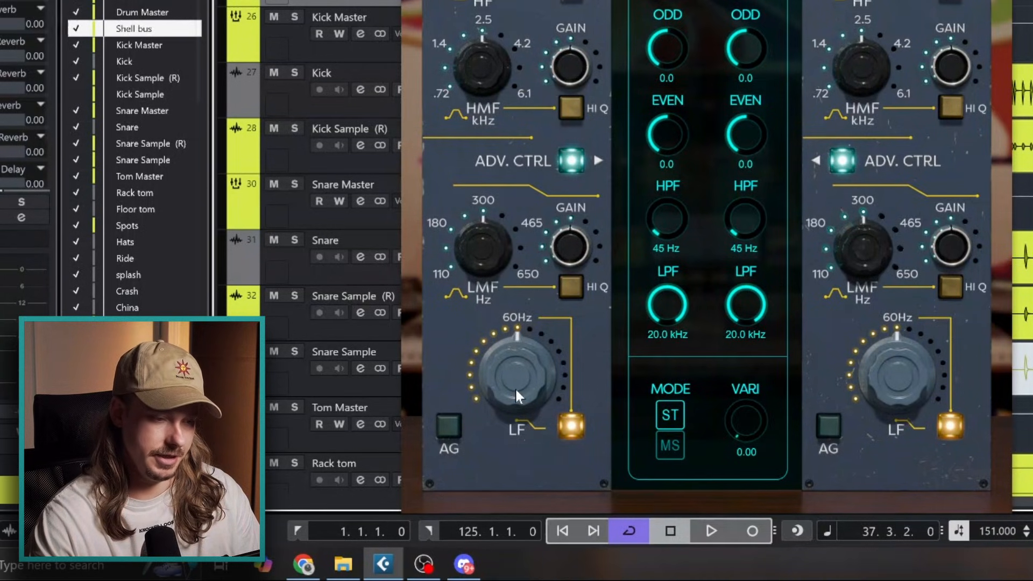
{"action": "left_click", "coordinate": [572, 428]}
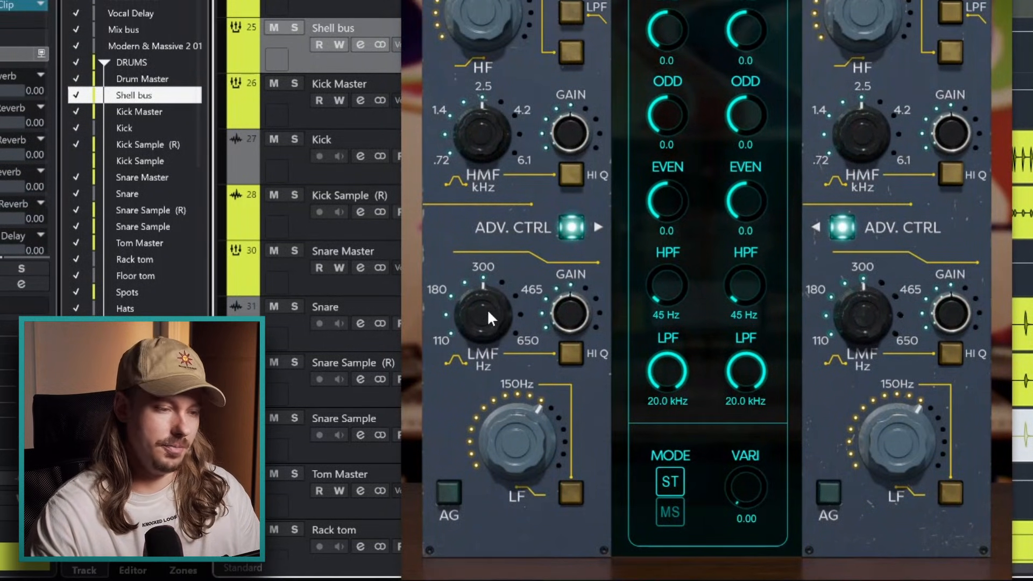
- Raise the LMF frequency to about 650 Hz, and sweep its gain from a boost of about 5.18 to a cut of about -2.97
{"action": "left_click_drag", "start_coordinate": [490, 308], "coordinate": [487, 1]}
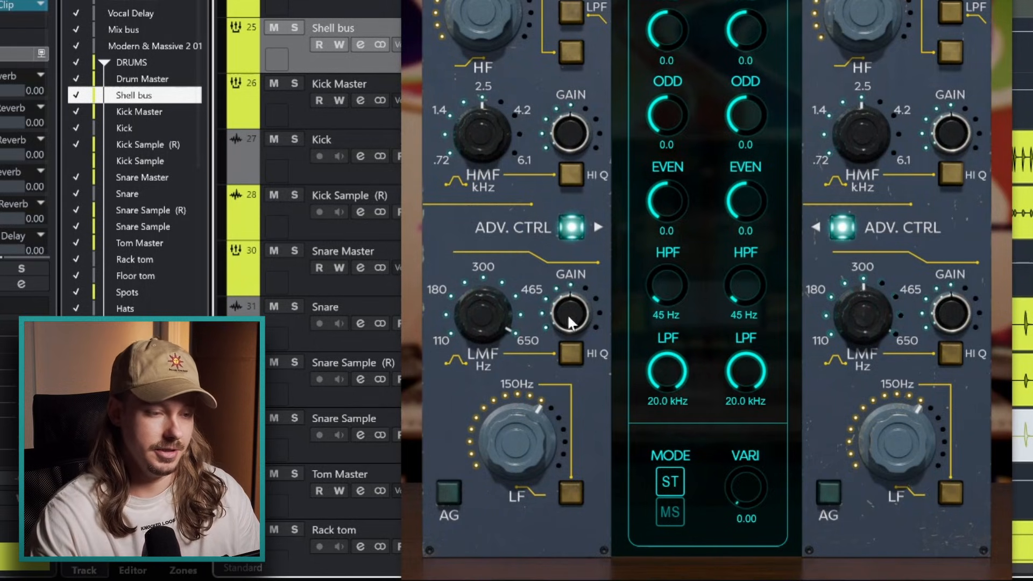
{"action": "left_click_drag", "start_coordinate": [568, 320], "coordinate": [584, 237]}
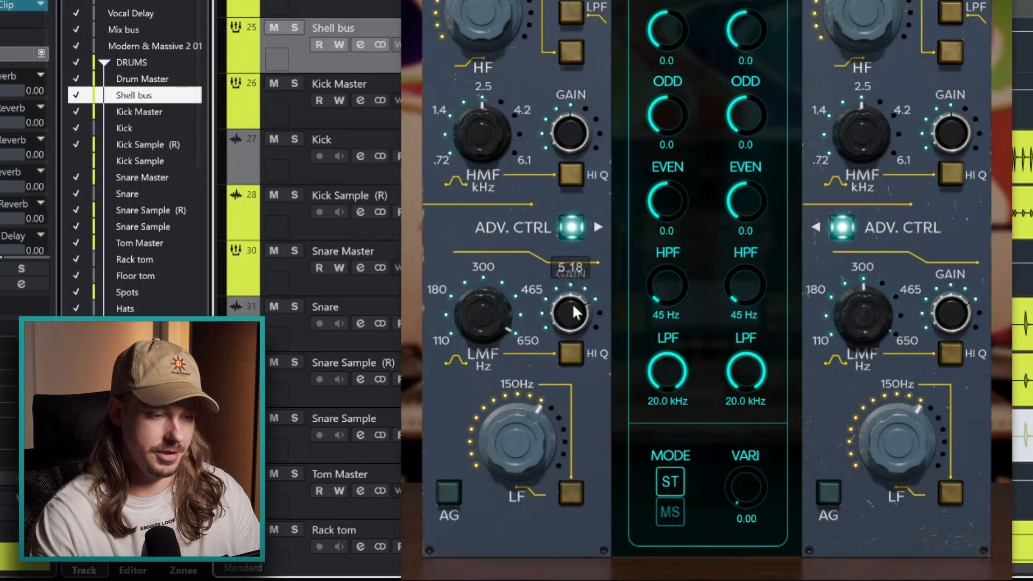
{"action": "left_click_drag", "start_coordinate": [573, 311], "coordinate": [530, 424]}
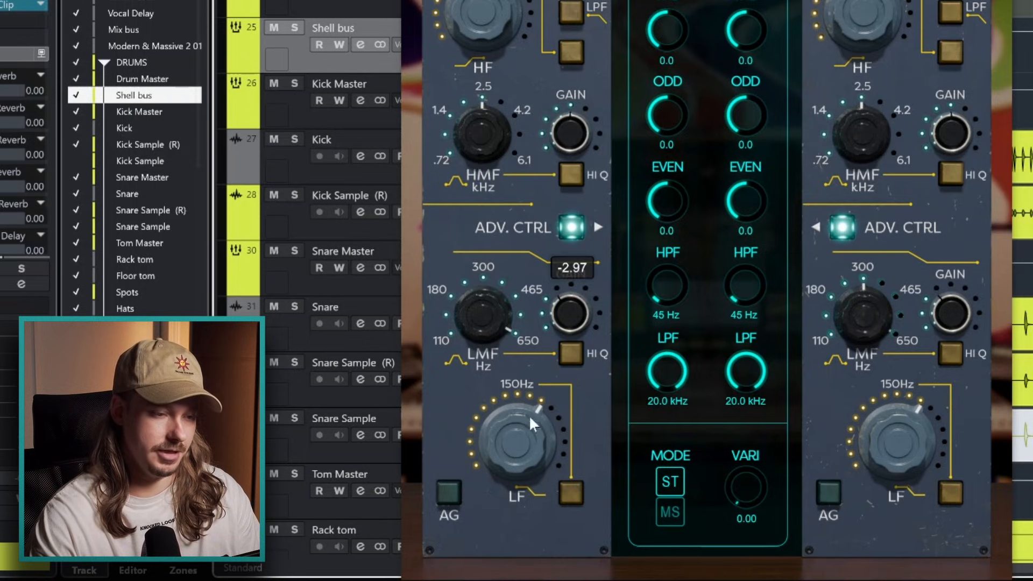
- Toggle HI Q on the LMF band on and off twice, leaving it off
{"action": "left_click", "coordinate": [577, 360]}
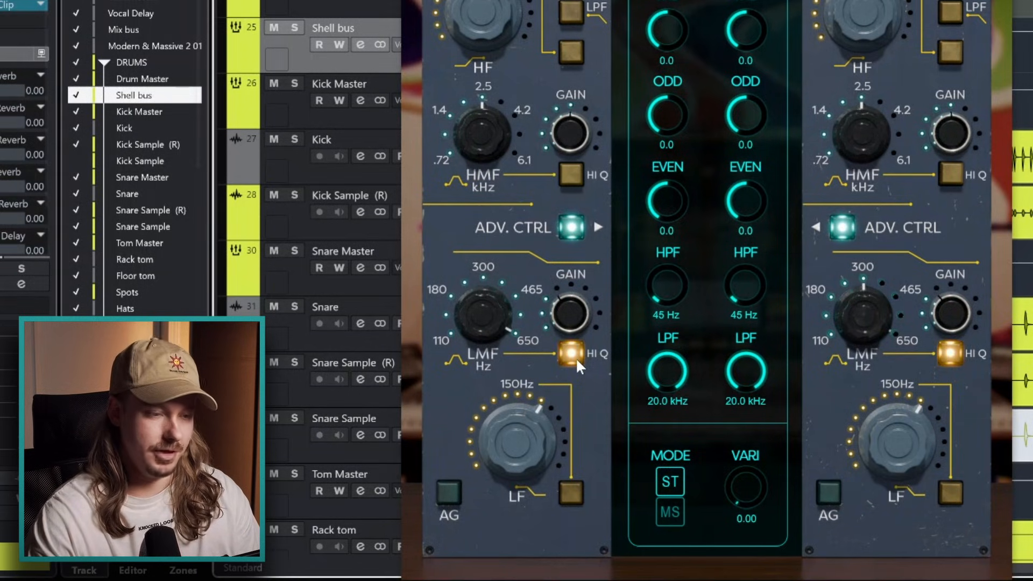
{"action": "left_click", "coordinate": [576, 357]}
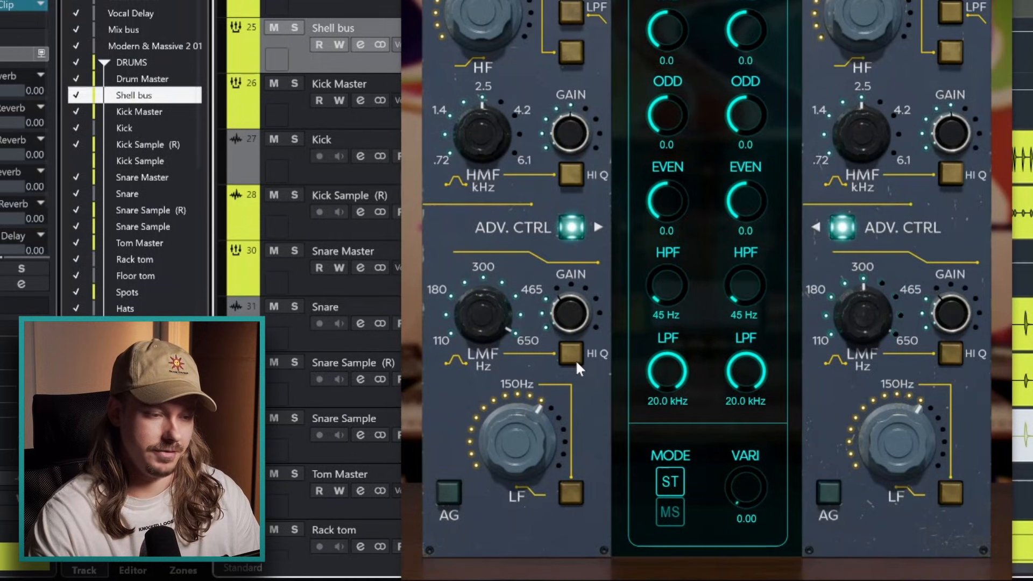
{"action": "left_click", "coordinate": [576, 359]}
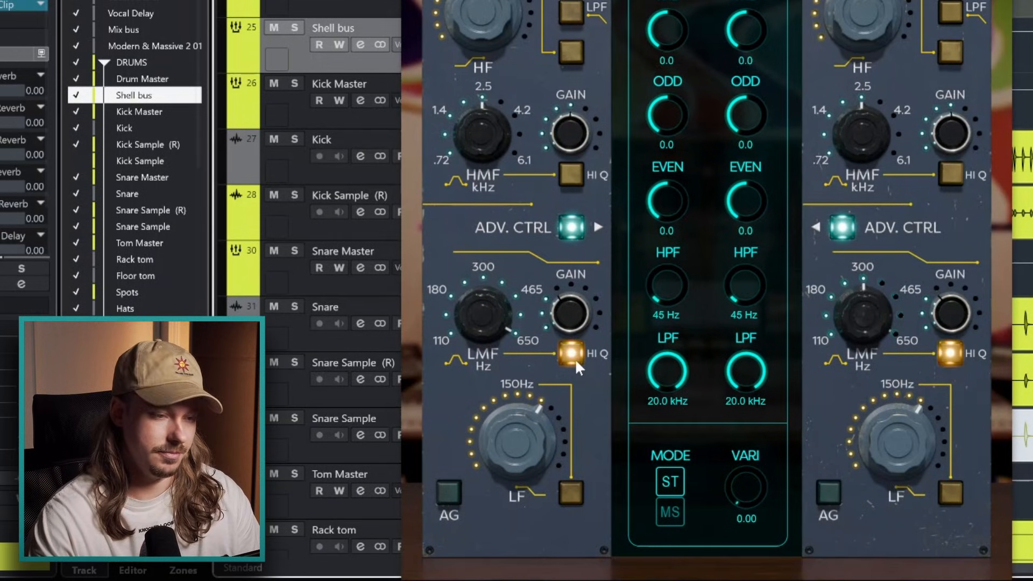
{"action": "left_click", "coordinate": [574, 358]}
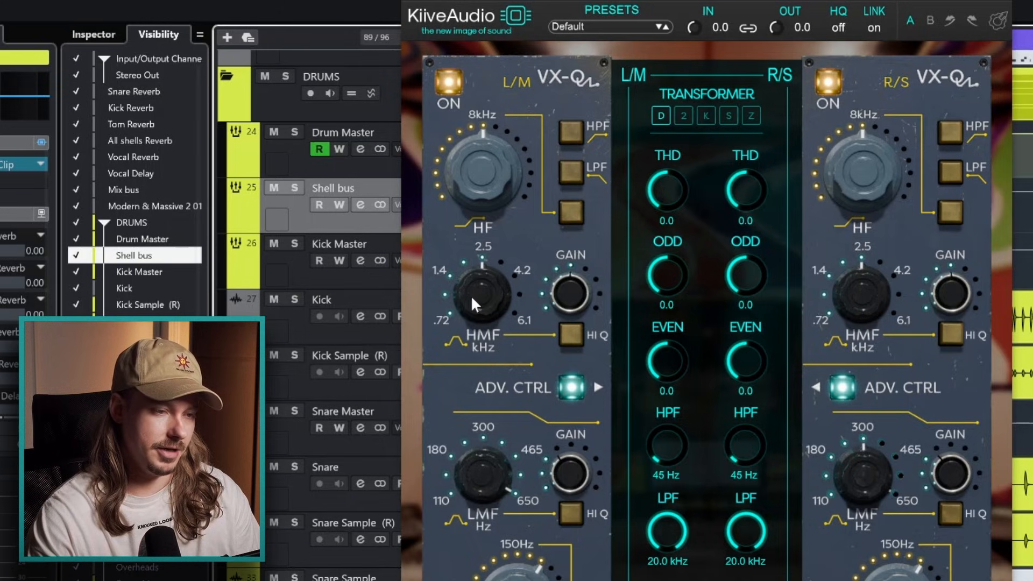
- Raise the L/M HMF frequency to about 6.1 kHz and adjust the band's gain
{"action": "left_click_drag", "start_coordinate": [472, 299], "coordinate": [487, 97]}
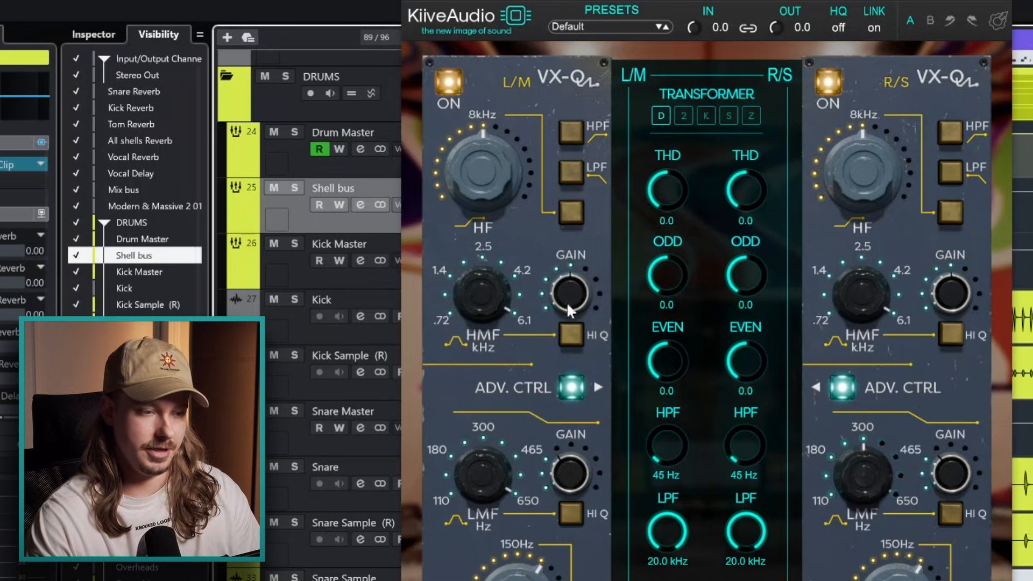
{"action": "mouse_move", "coordinate": [570, 289]}
{"action": "left_mouse_down"}
{"action": "mouse_move", "coordinate": [576, 189]}
{"action": "mouse_move", "coordinate": [556, 304]}
{"action": "mouse_move", "coordinate": [575, 287]}
{"action": "left_mouse_up"}
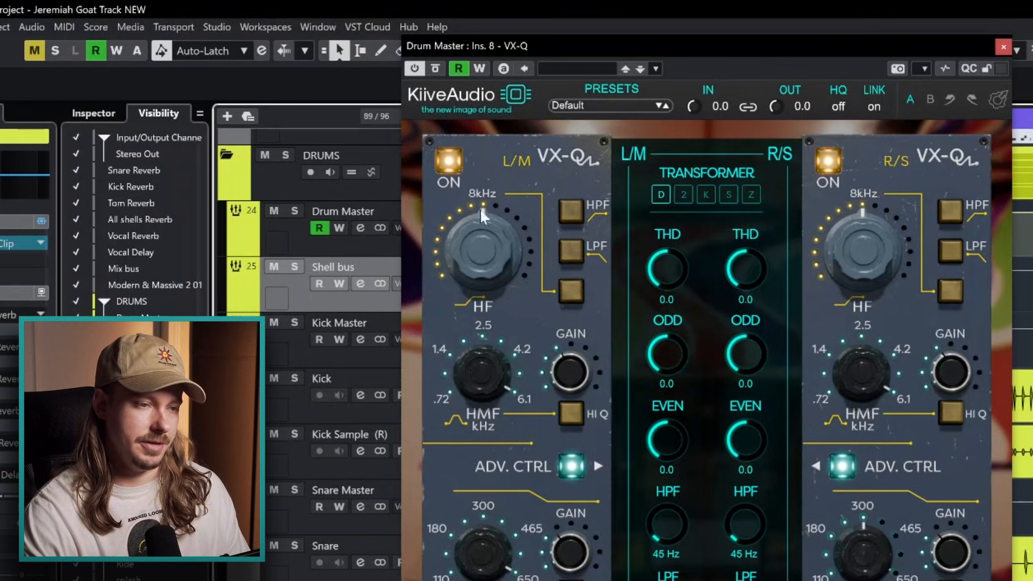
{"action": "left_click", "coordinate": [572, 294]}
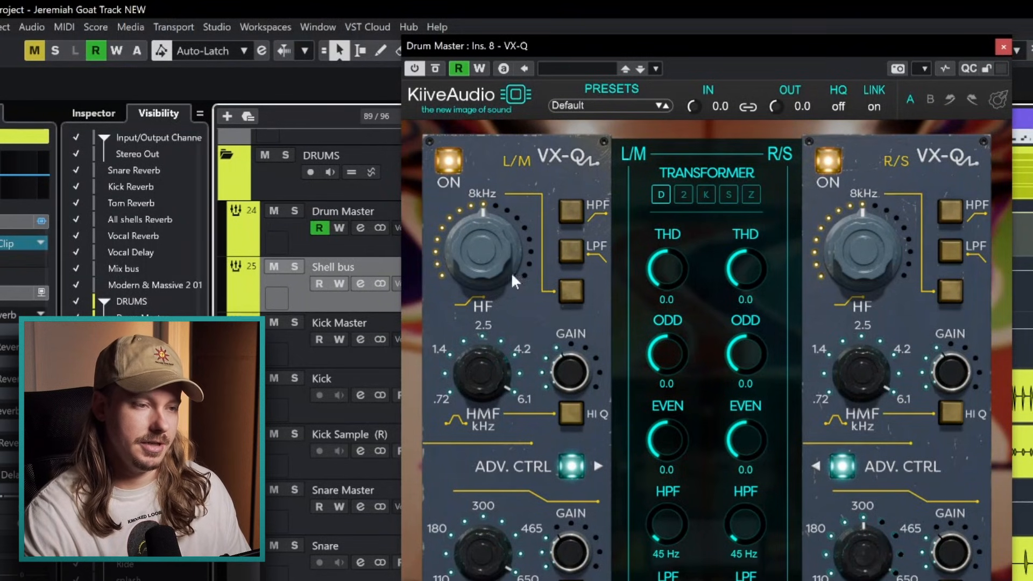
{"action": "scroll", "coordinate": [484, 215], "scroll_direction": "down", "scroll_amount": 1}
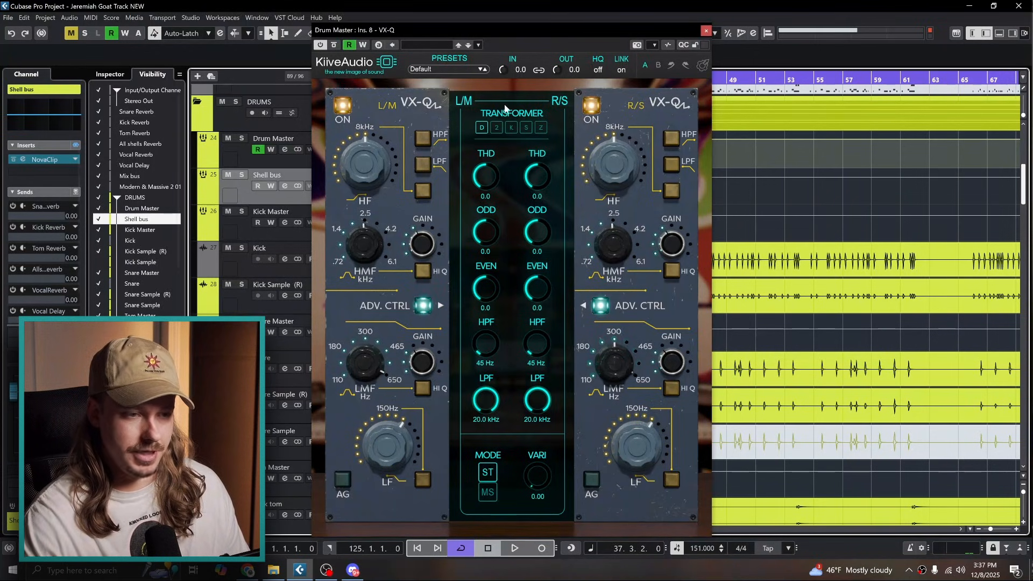
- Hide the advanced controls between the two channels and show them again
{"action": "left_click", "coordinate": [425, 305]}
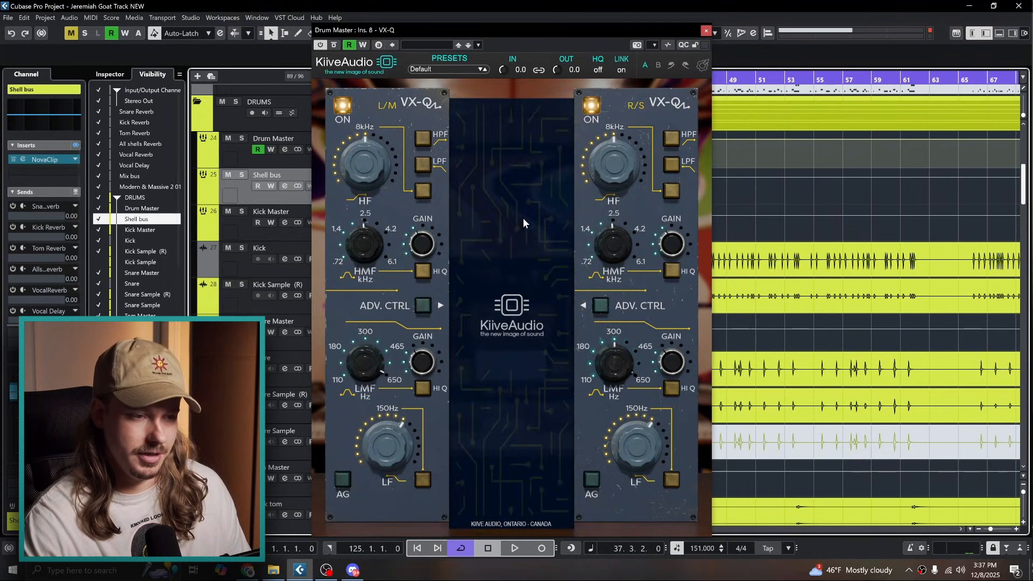
{"action": "left_click", "coordinate": [422, 308]}
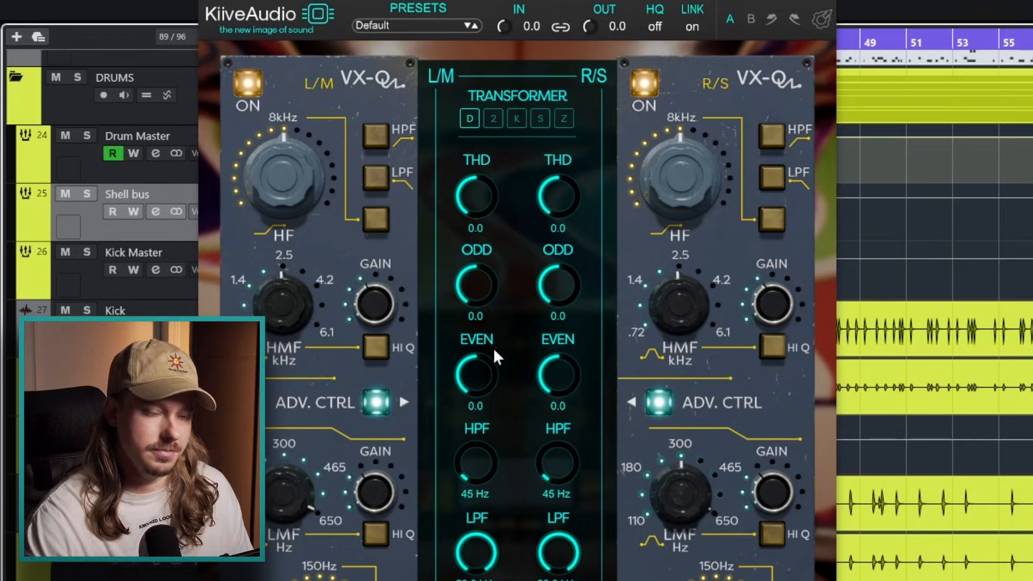
- Set the linked EVEN harmonics to -0.3, and try transformer K before selecting transformer Z
{"action": "left_click_drag", "start_coordinate": [480, 361], "coordinate": [483, 366]}
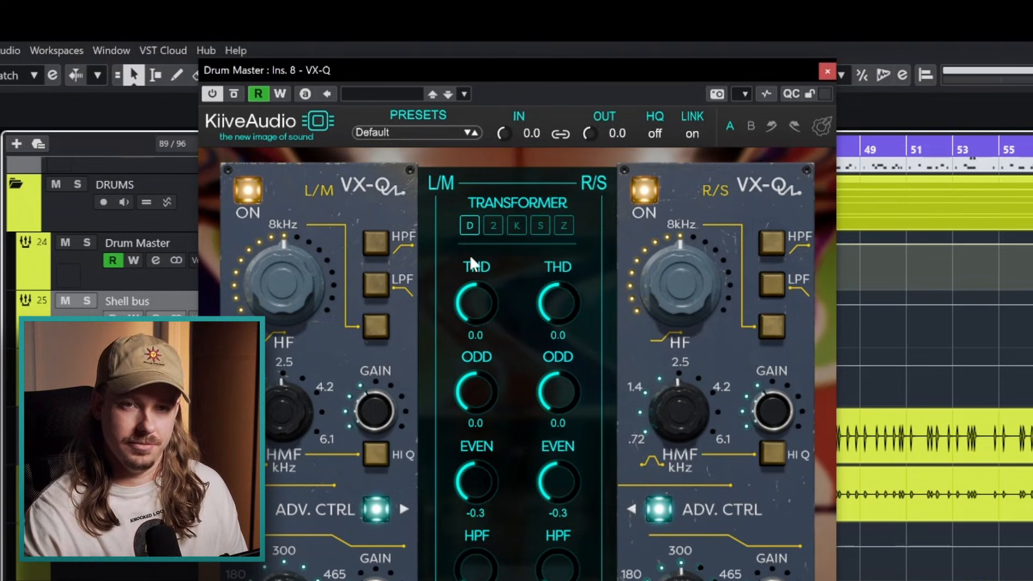
{"action": "left_click", "coordinate": [517, 226]}
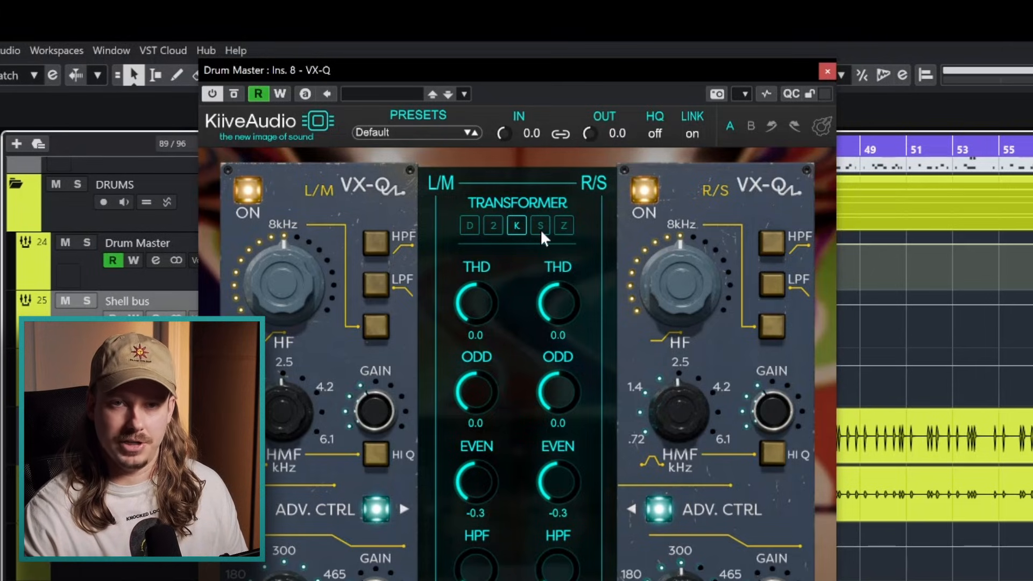
{"action": "left_click", "coordinate": [561, 229]}
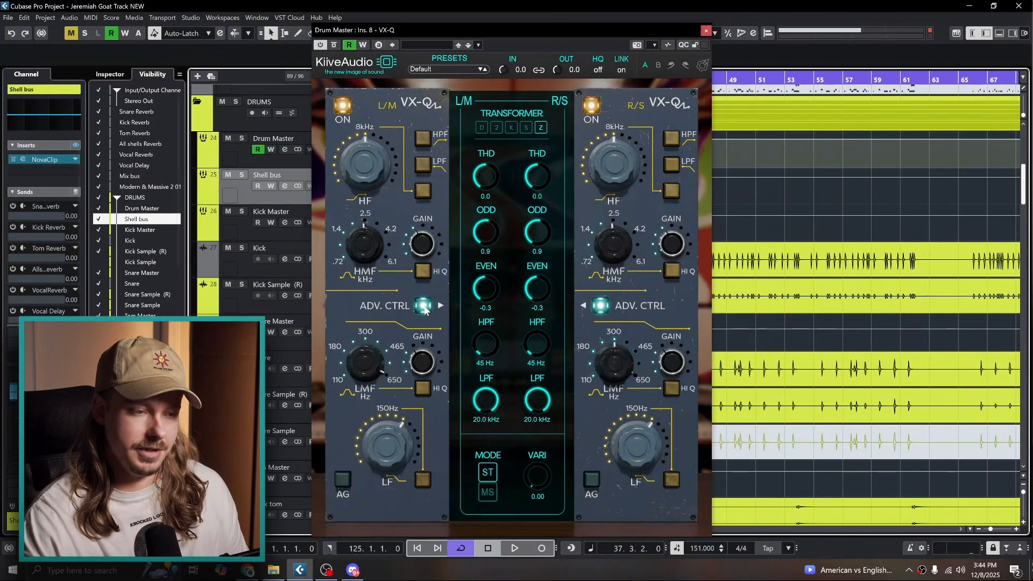
- Hide and reshow the advanced controls, and sweep VARI up to about 0.26 and back down
{"action": "left_click", "coordinate": [424, 307]}
{"action": "left_click", "coordinate": [424, 307]}
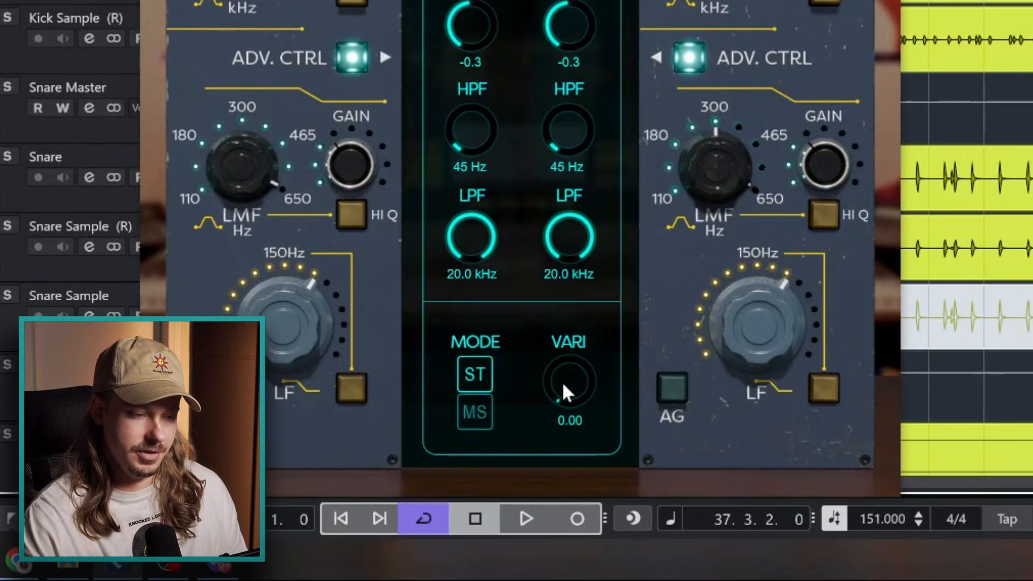
{"action": "left_click_drag", "start_coordinate": [562, 381], "coordinate": [484, 379]}
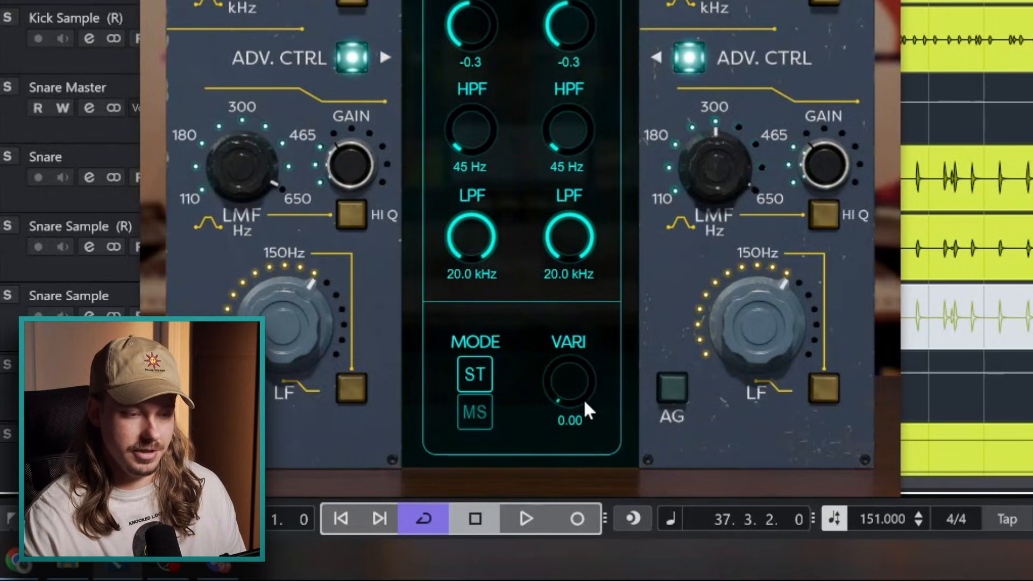
{"action": "left_click_drag", "start_coordinate": [574, 389], "coordinate": [558, 246]}
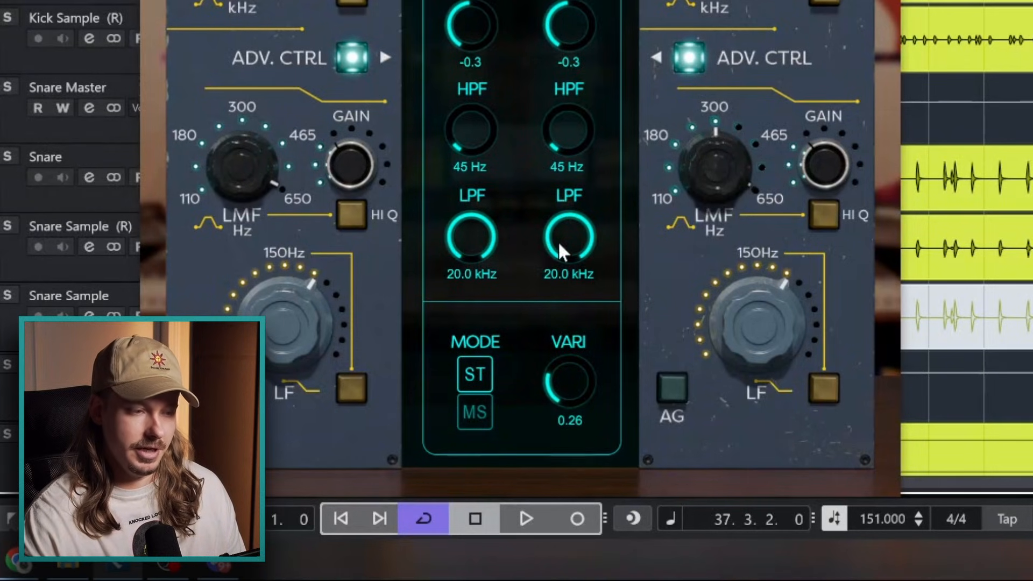
{"action": "left_click_drag", "start_coordinate": [571, 369], "coordinate": [584, 547]}
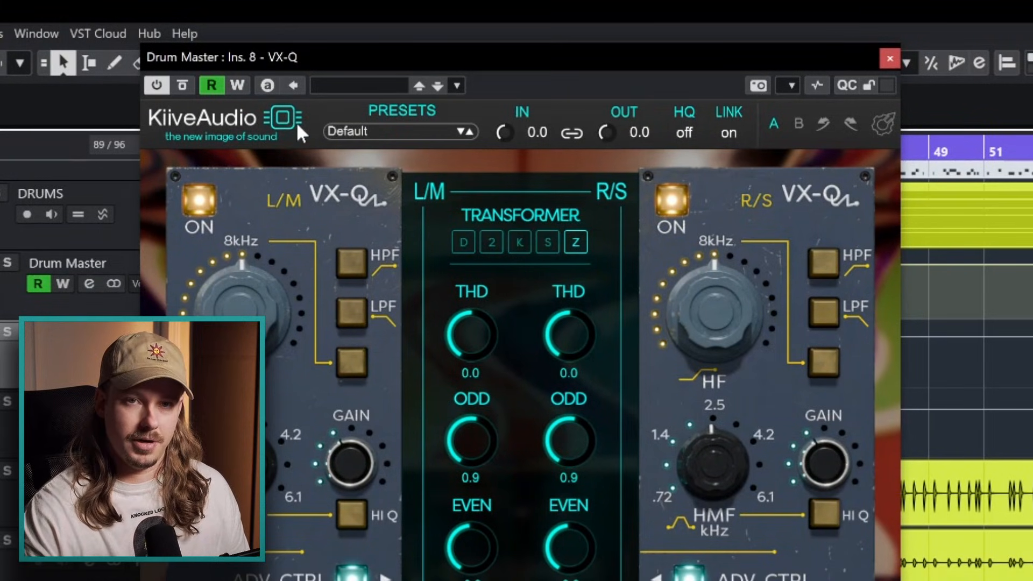
- Enlarge the plugin's UI size to 200% and return it to 125%
{"action": "left_click", "coordinate": [231, 121]}
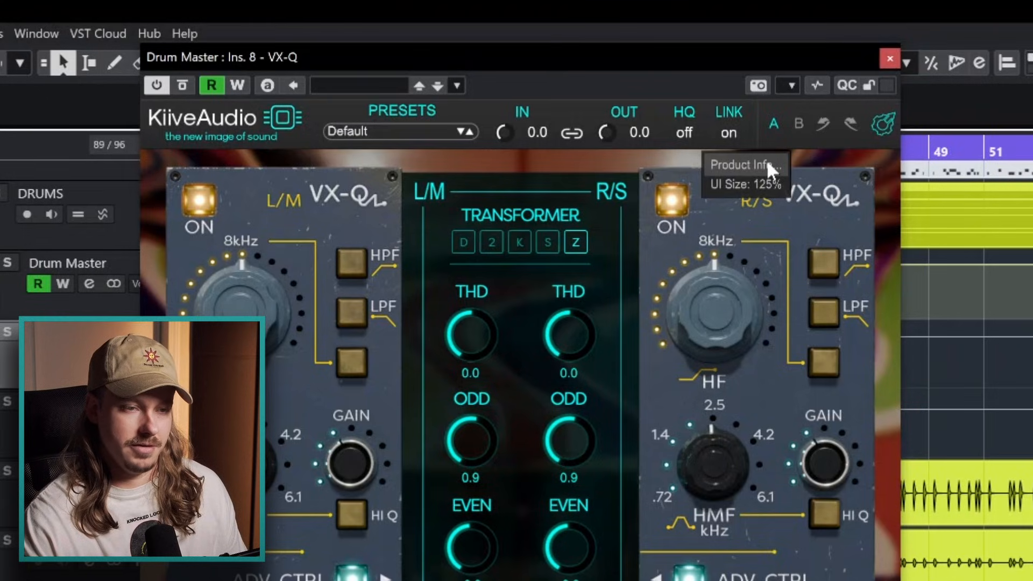
{"action": "left_click", "coordinate": [759, 182]}
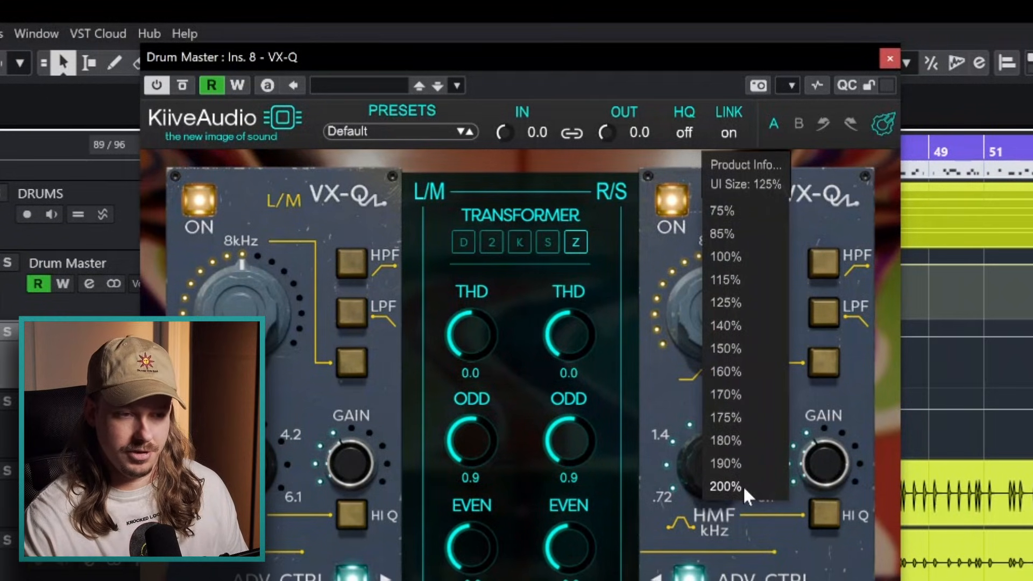
{"action": "left_click", "coordinate": [726, 486]}
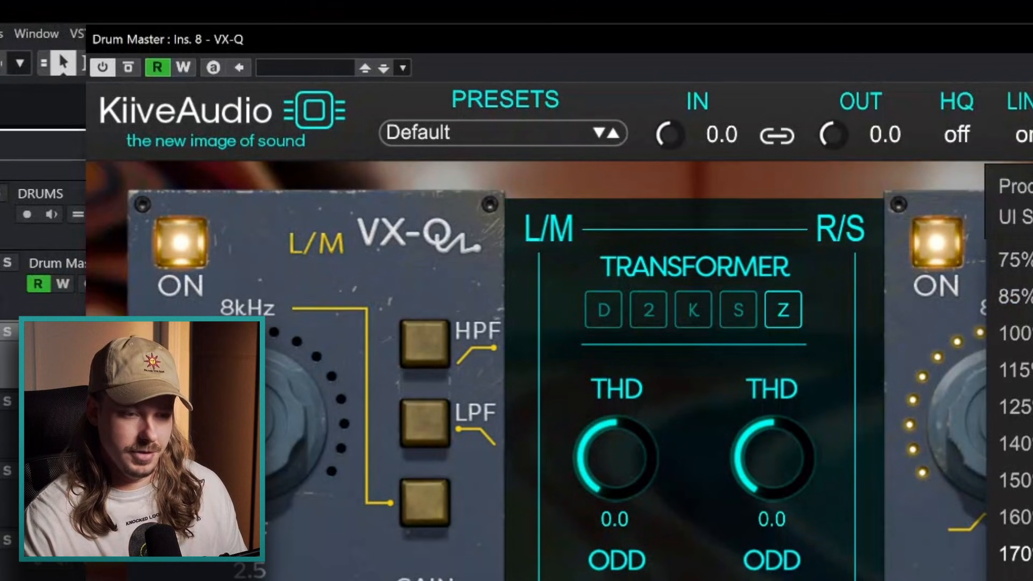
{"action": "left_click", "coordinate": [1015, 407]}
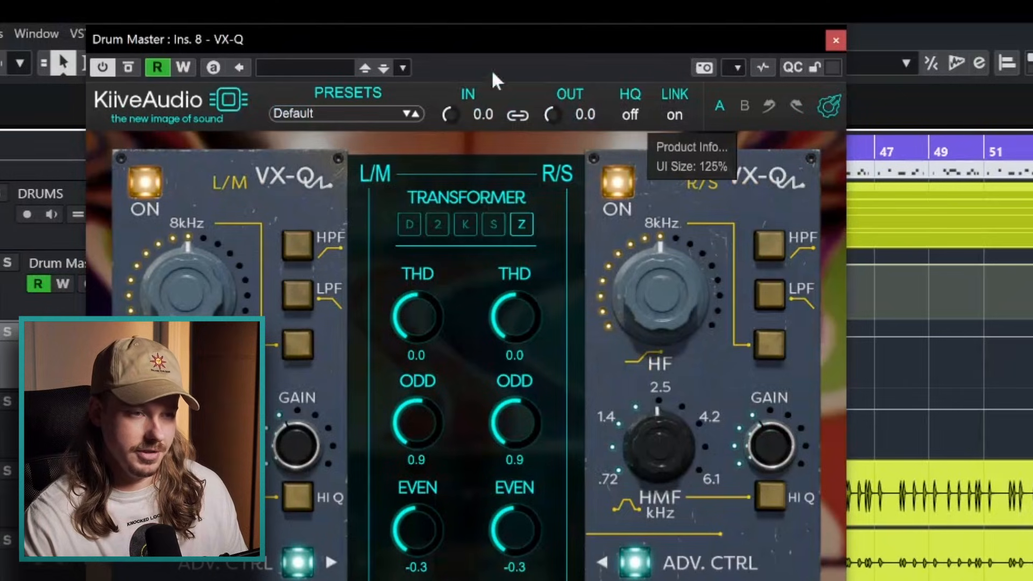
- Look through the HQ oversampling options and the preset menu, closing both without choosing anything
{"action": "left_click", "coordinate": [629, 97]}
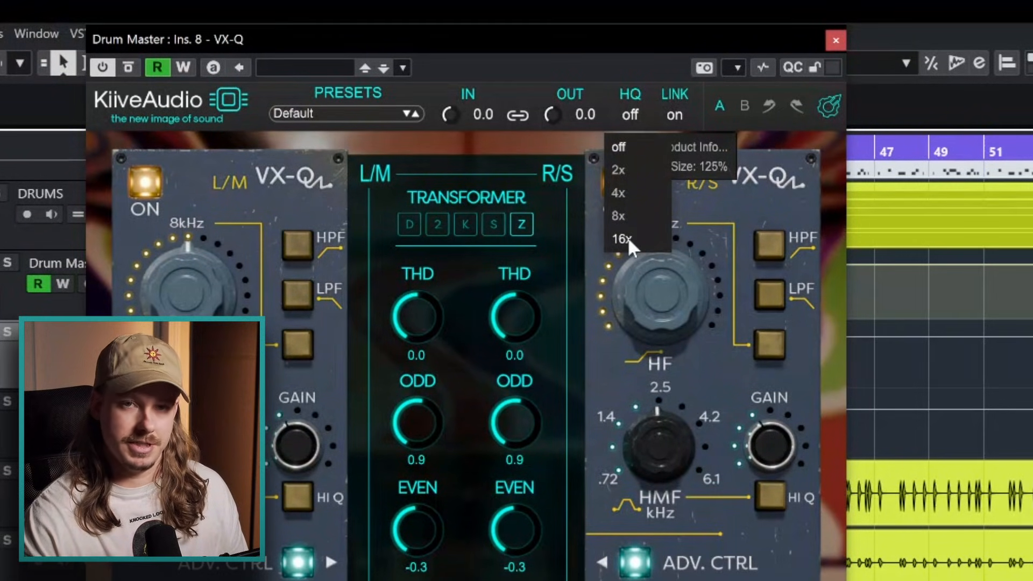
{"action": "left_click", "coordinate": [627, 97]}
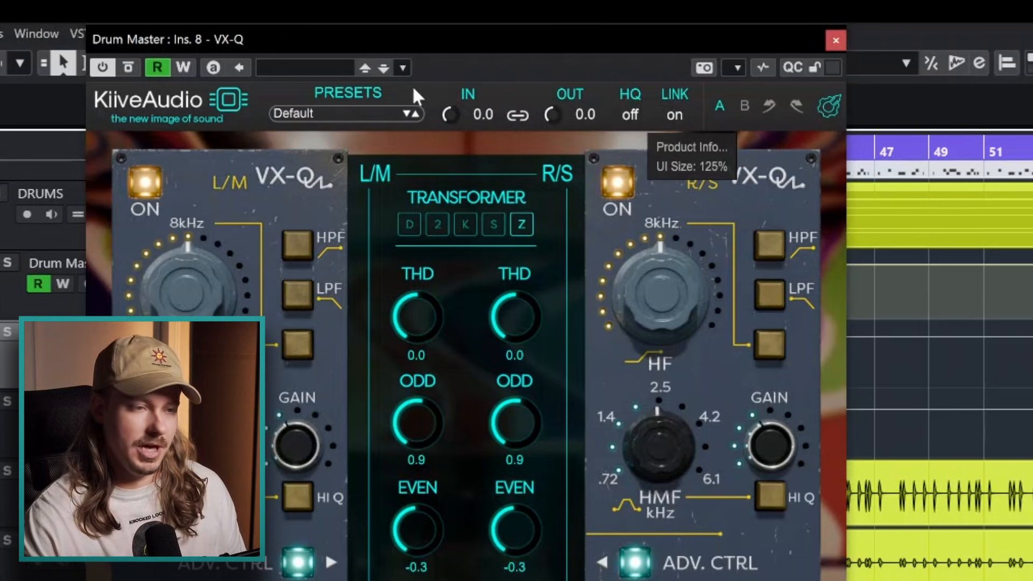
{"action": "left_click", "coordinate": [327, 118]}
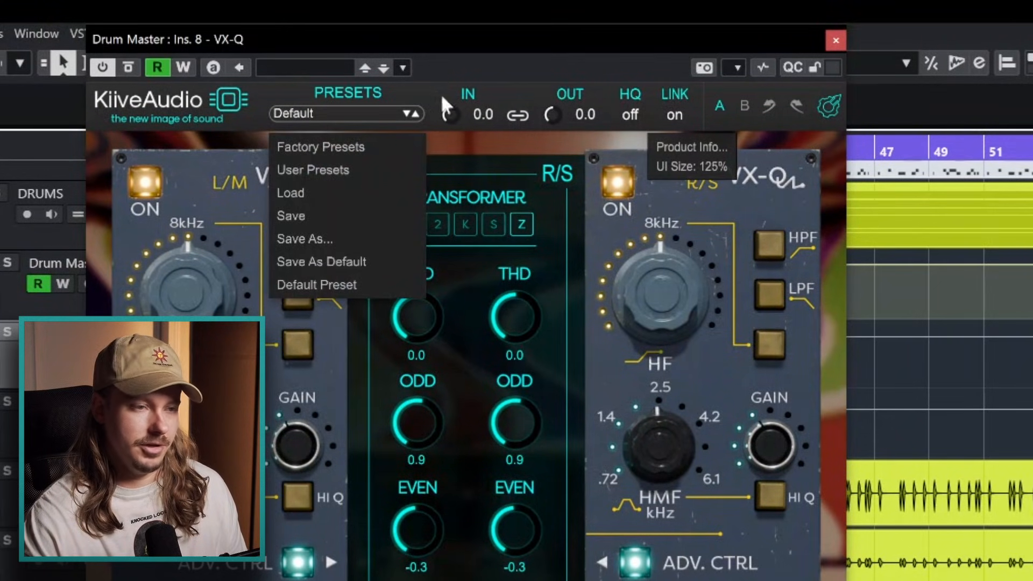
{"action": "left_click", "coordinate": [427, 85]}
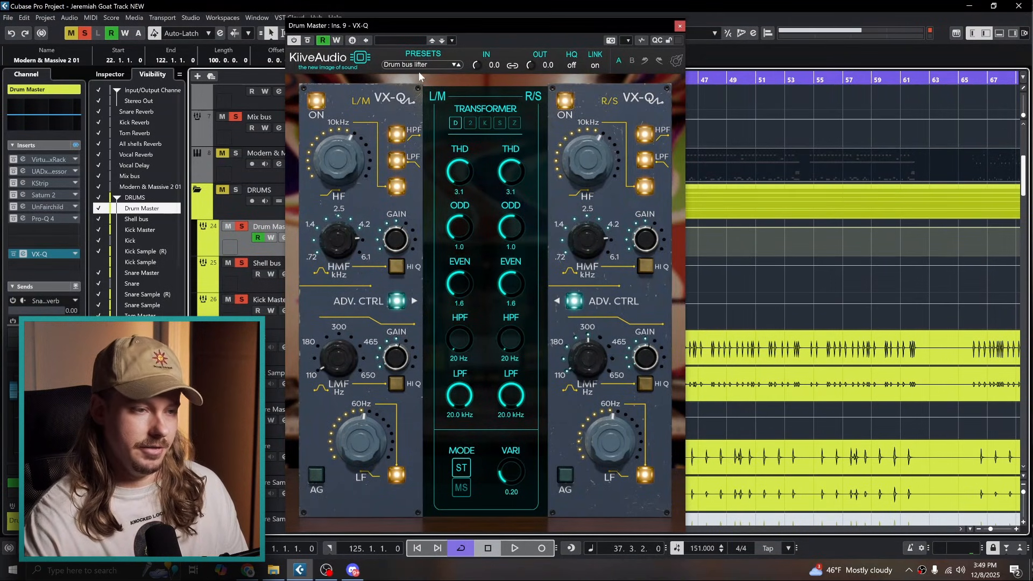
- Compare the Drum Master sound with and without VX-Q's Drum bus lifter preset by repeatedly toggling the plugin's bypass during playback
{"action": "left_click", "coordinate": [312, 40]}
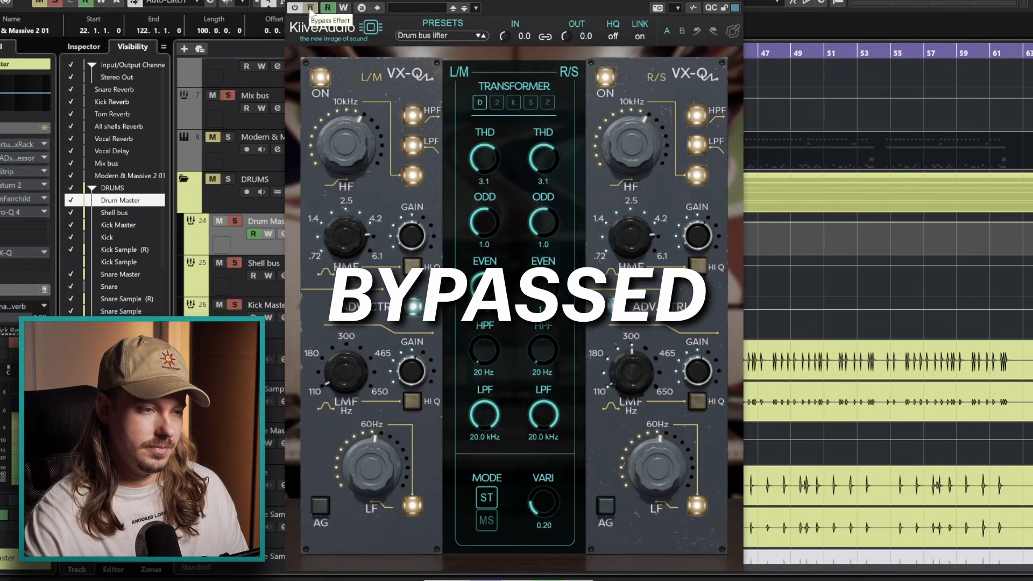
{"action": "left_click", "coordinate": [311, 9]}
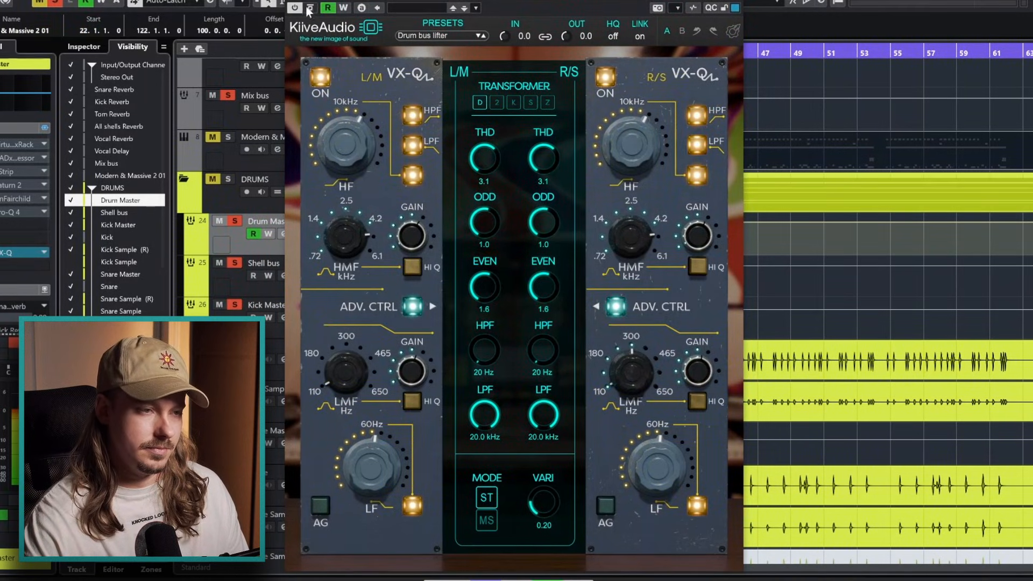
{"action": "left_click", "coordinate": [311, 8]}
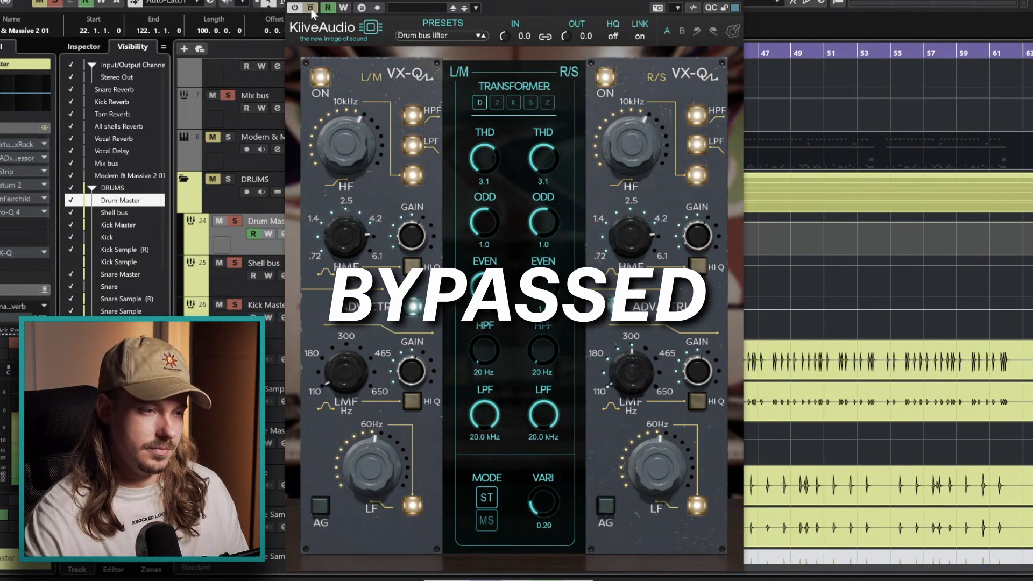
{"action": "left_click", "coordinate": [311, 8]}
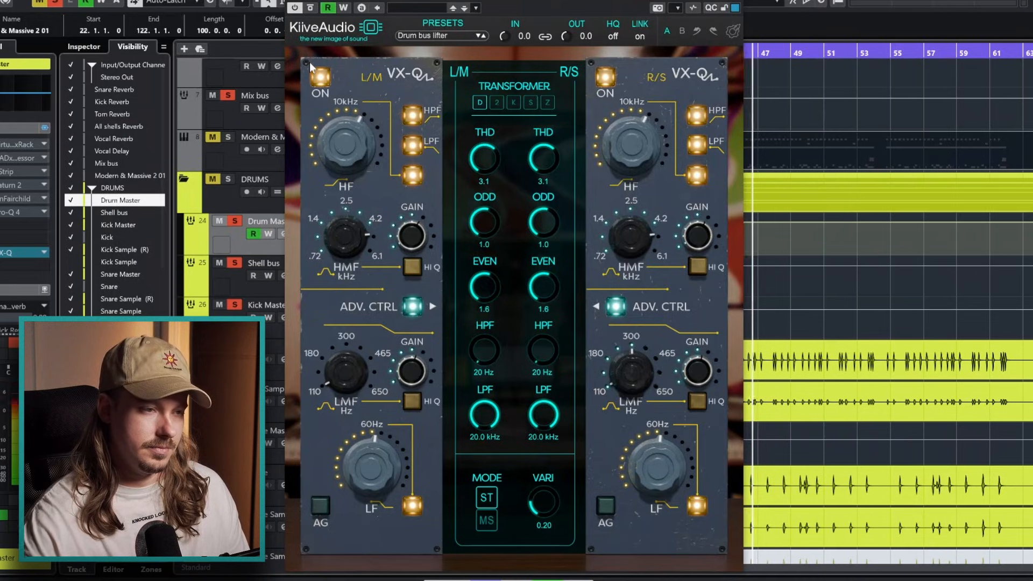
{"action": "left_click", "coordinate": [311, 7]}
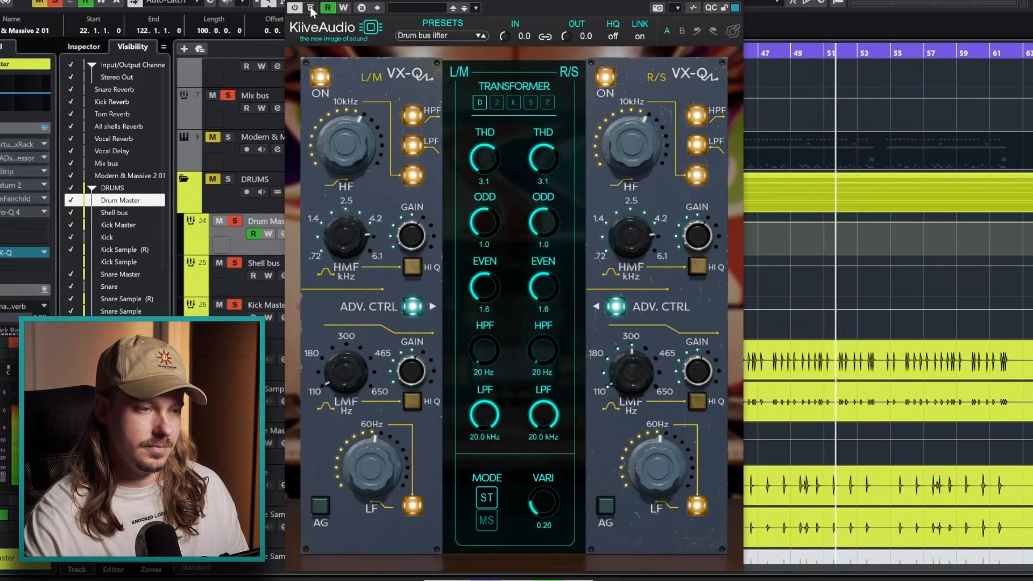
{"action": "left_click", "coordinate": [311, 8]}
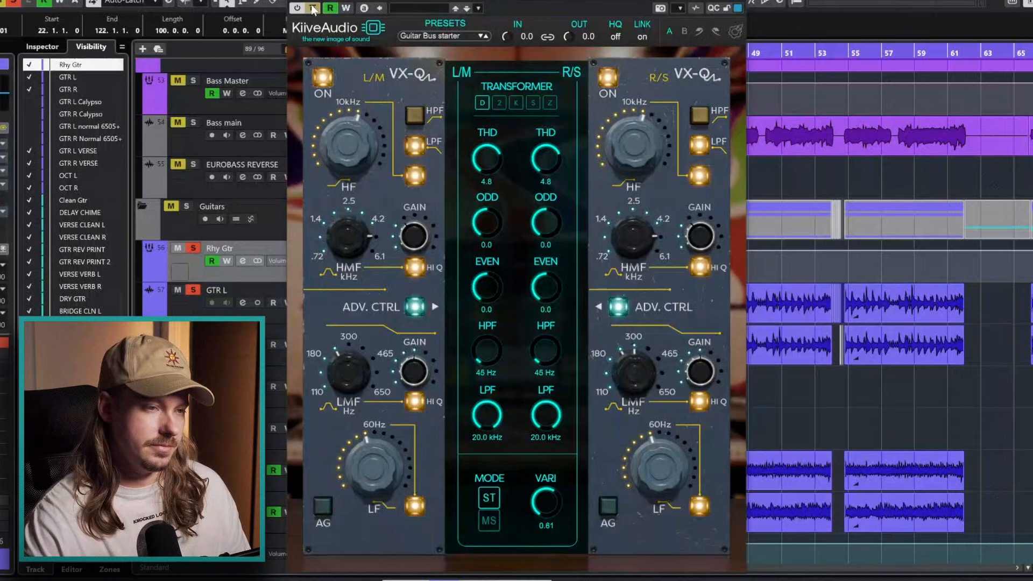
- Compare the Rhy Gtr bus with and without VX-Q's Guitar Bus starter preset by bypassing and re-enabling the plugin twice
{"action": "left_click", "coordinate": [312, 9]}
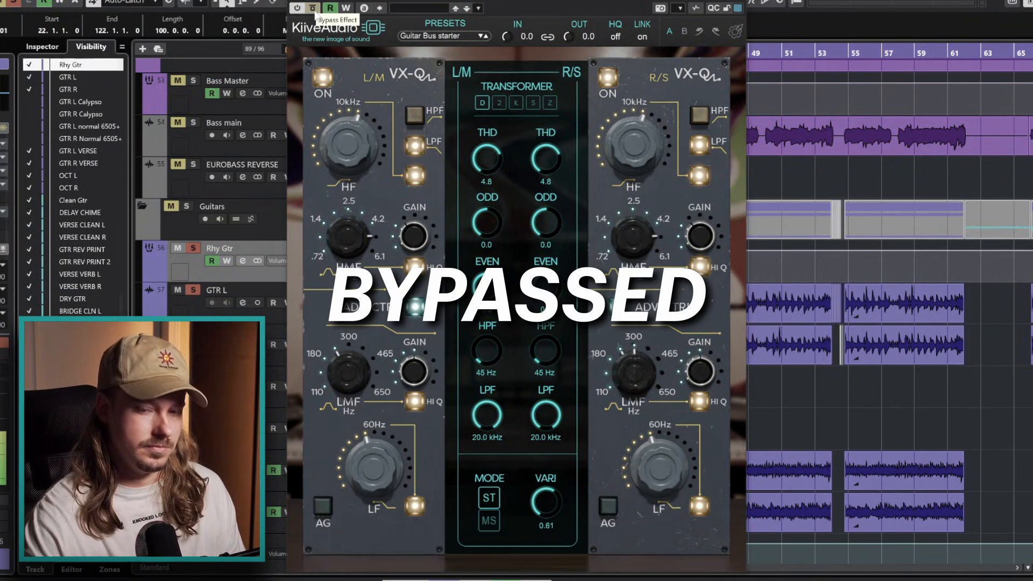
{"action": "left_click", "coordinate": [314, 11]}
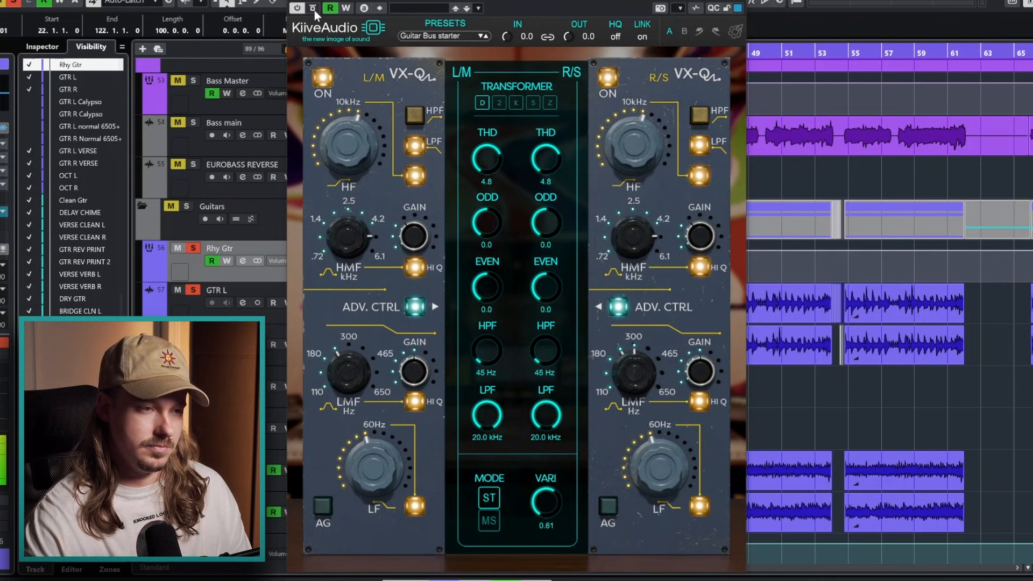
{"action": "left_click", "coordinate": [314, 11]}
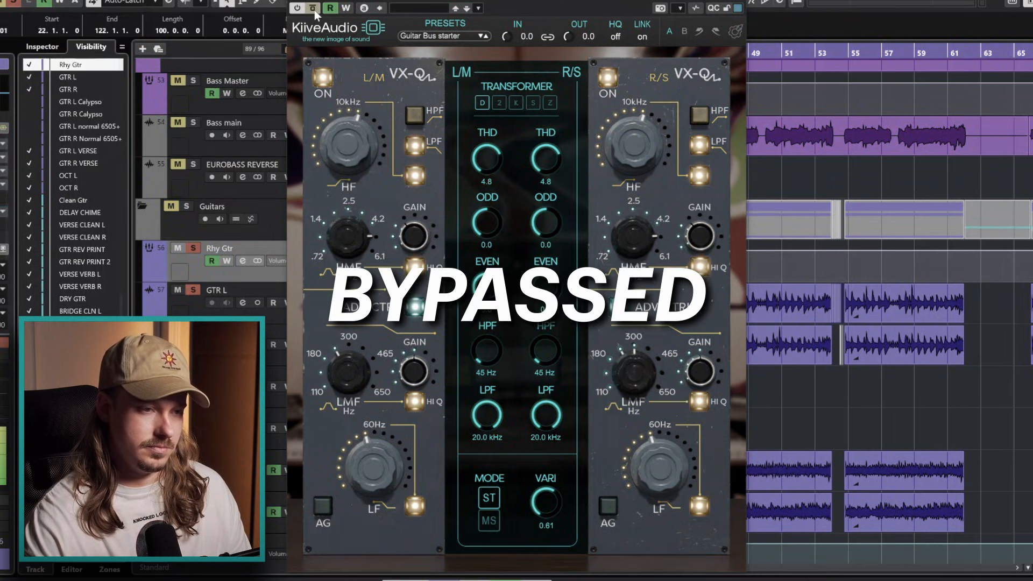
{"action": "left_click", "coordinate": [314, 11]}
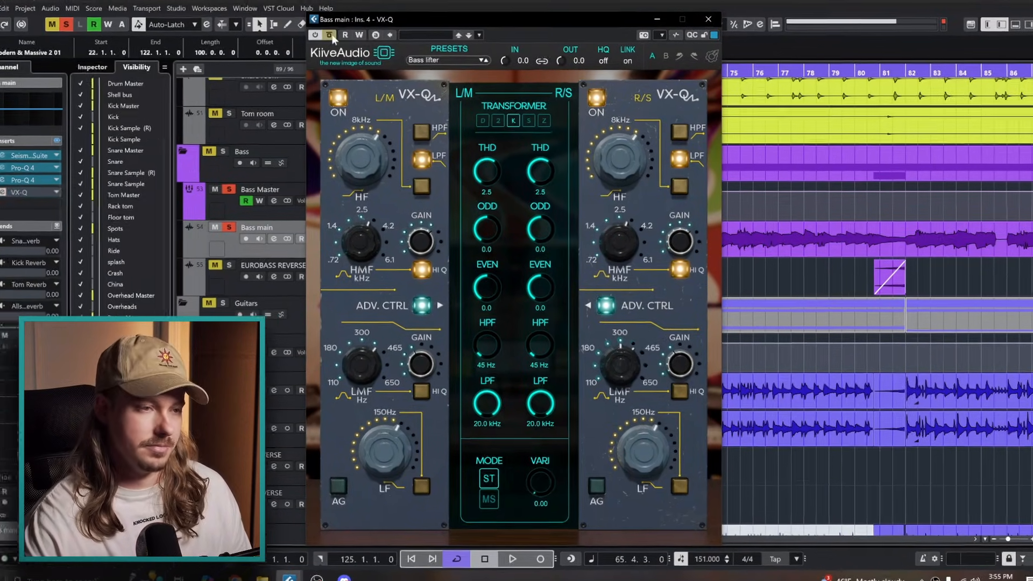
- Compare the Bass main track with and without VX-Q's Bass lifter preset by repeatedly toggling the bypass, leaving the plugin active
{"action": "left_click", "coordinate": [340, 45]}
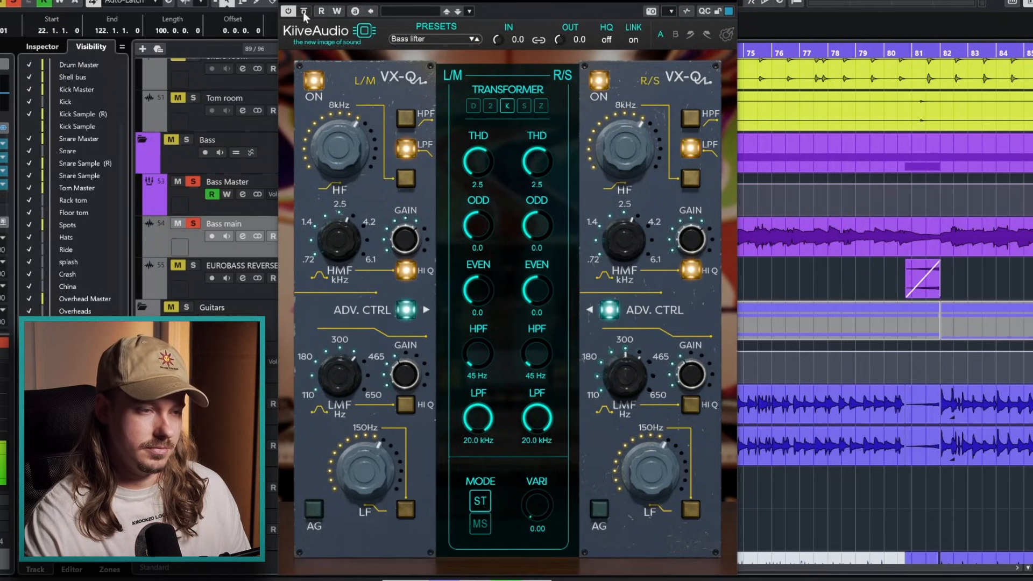
{"action": "left_click", "coordinate": [303, 12]}
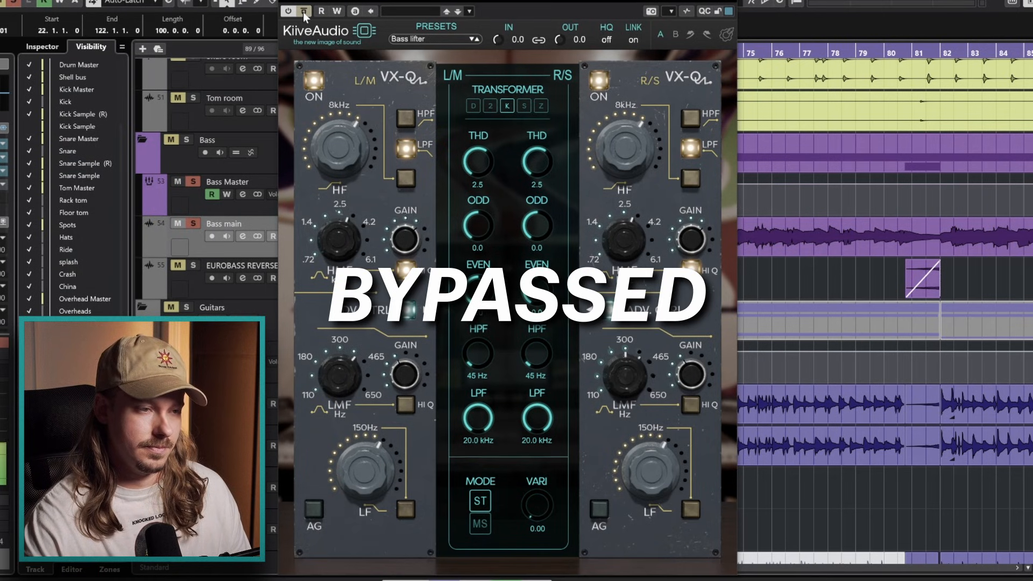
{"action": "left_click", "coordinate": [303, 11]}
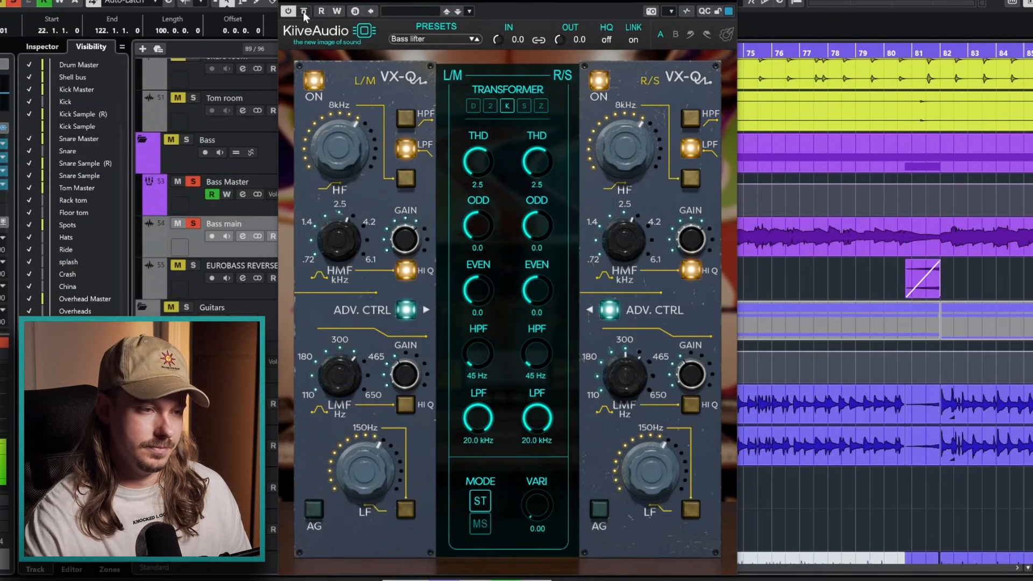
{"action": "left_click", "coordinate": [303, 11]}
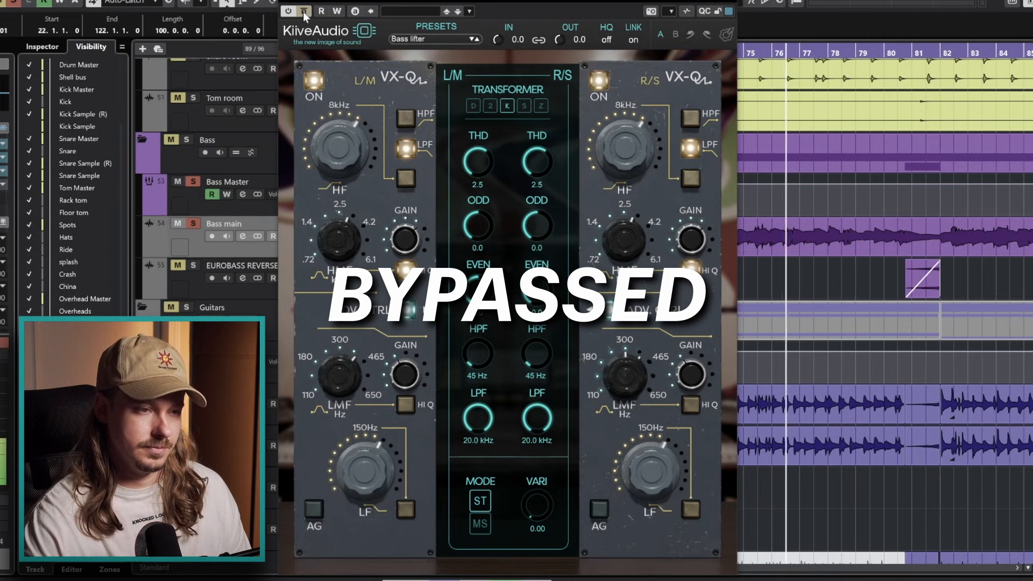
{"action": "left_click", "coordinate": [303, 12]}
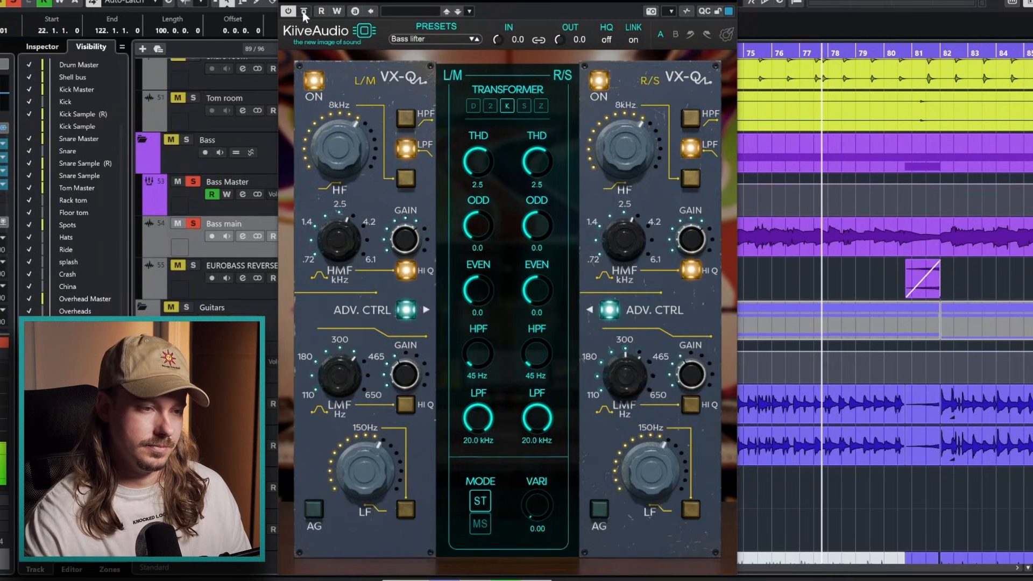